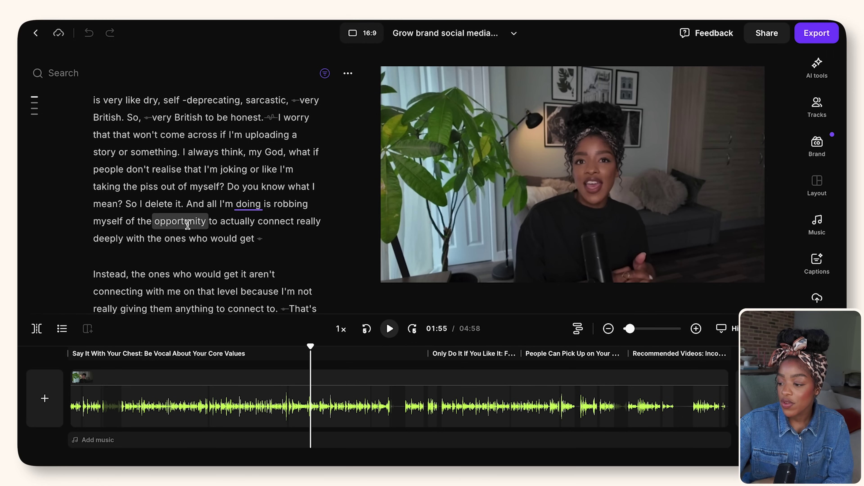
# Cut the transcript passage from "I've, I'm not, look" through "negative self -talk. I'm" near the beginning of the recording.
pyautogui.scroll(10, 197, 186)
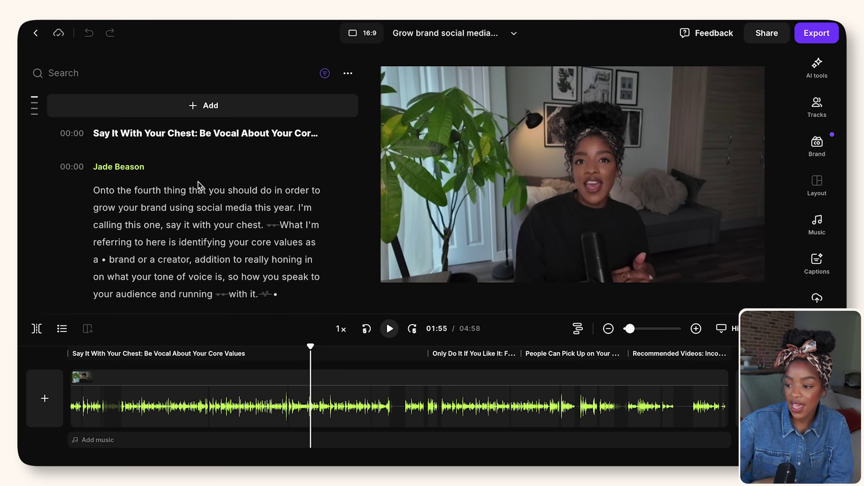
pyautogui.scroll(-4, 185, 217)
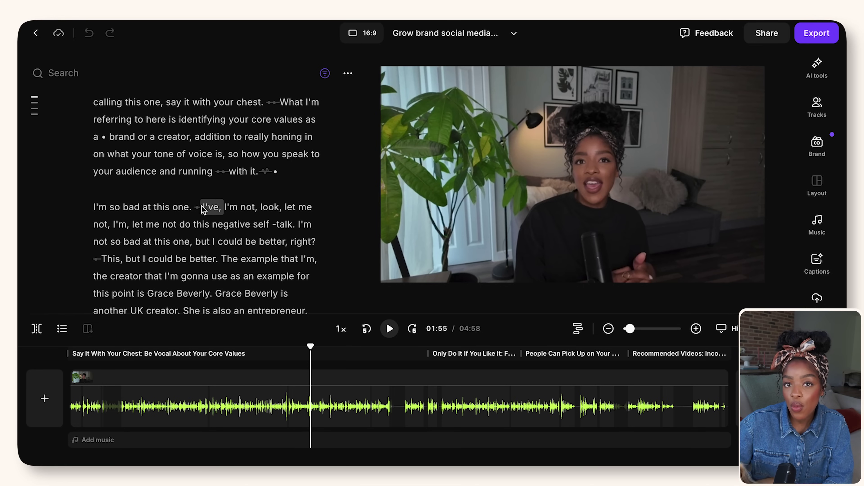
pyautogui.moveTo(204, 209); pyautogui.dragTo(297, 225)
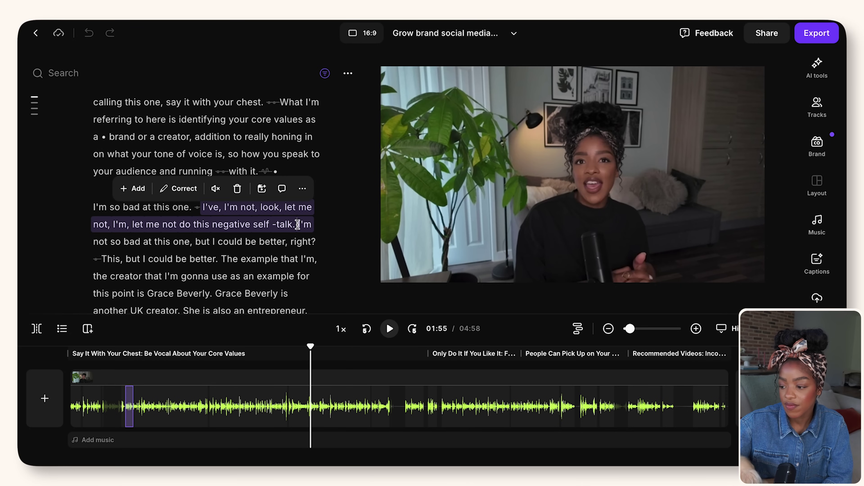
pyautogui.press('BackSpace')
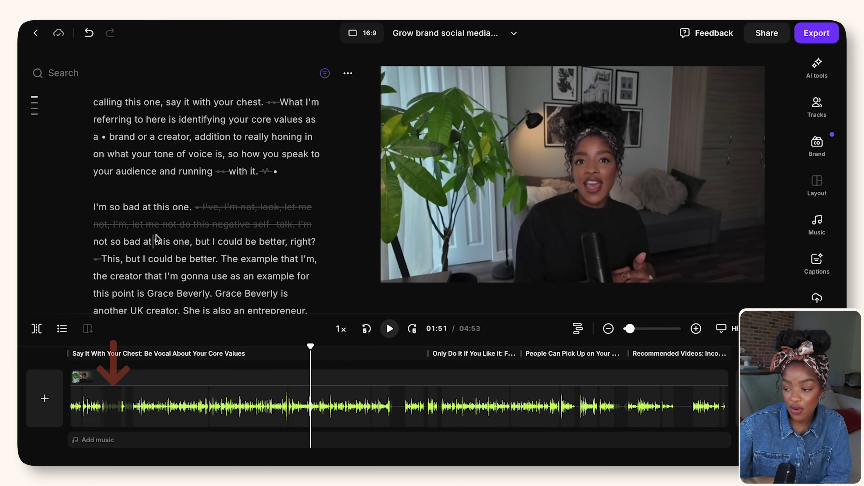
# Cut the transcript passage "That's why this one is called Say It With Your Chest. You".
pyautogui.scroll(-5, 157, 238)
pyautogui.scroll(-9, 157, 237)
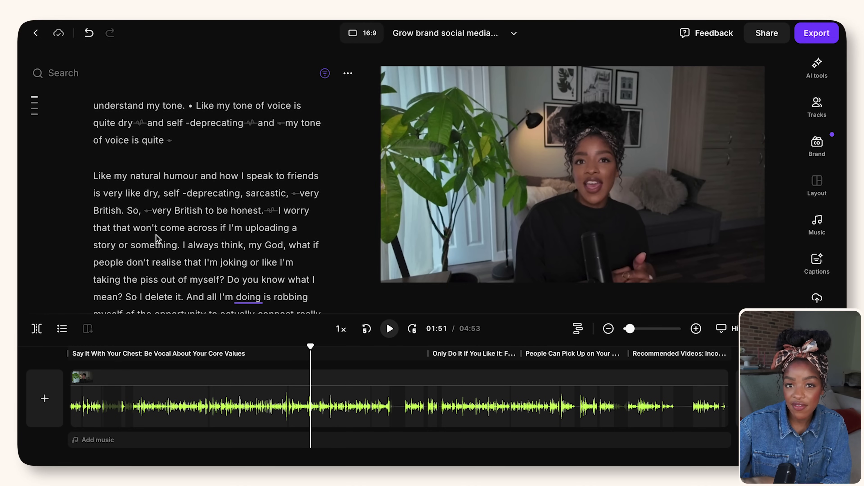
pyautogui.scroll(-2, 157, 237)
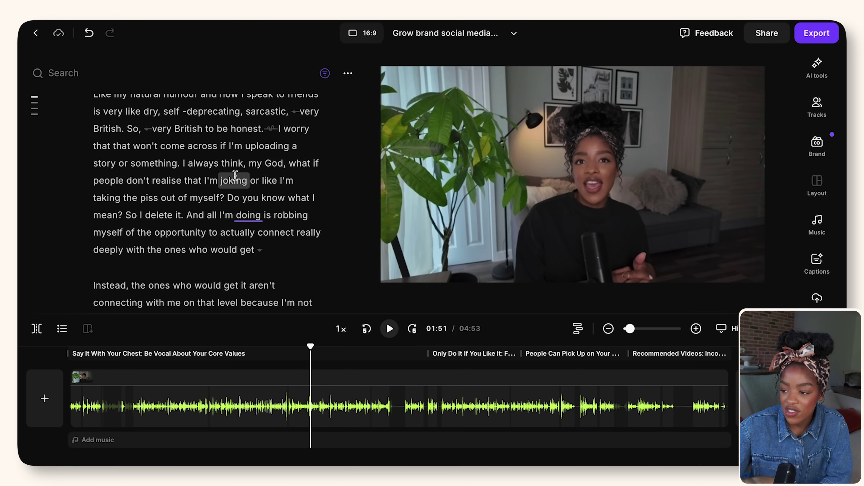
pyautogui.scroll(-3, 236, 176)
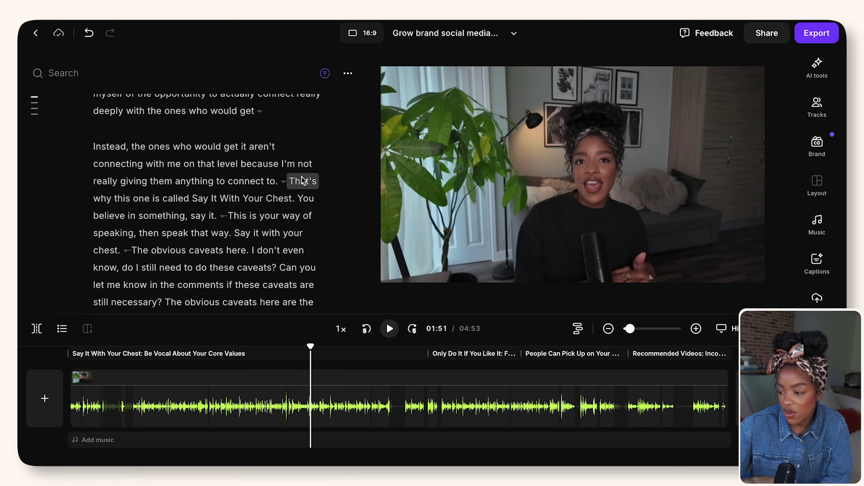
pyautogui.moveTo(285, 179); pyautogui.dragTo(296, 199)
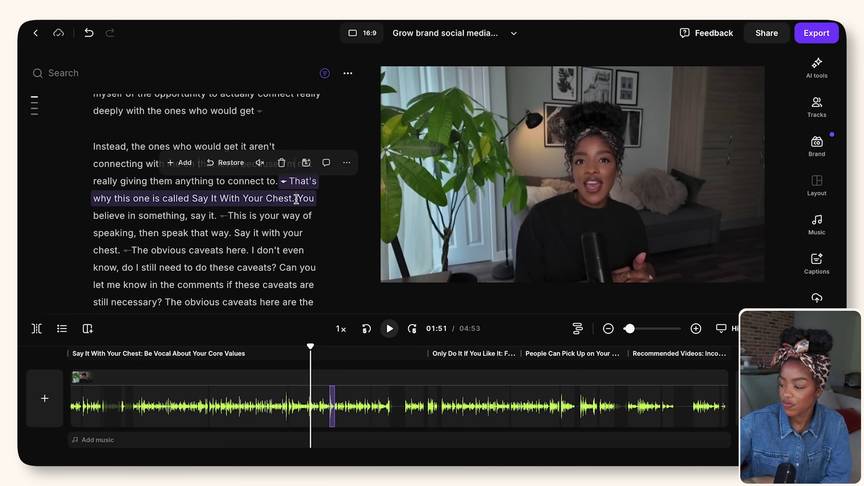
pyautogui.press('BackSpace')
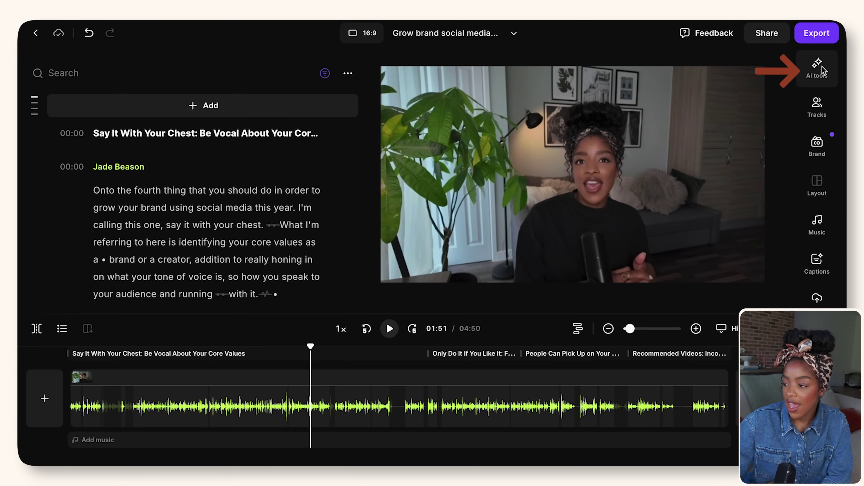
# Try several pause-removal levels in the AI tools and settle on the one that cuts 6 pauses (29.5s).
pyautogui.click(823, 70)
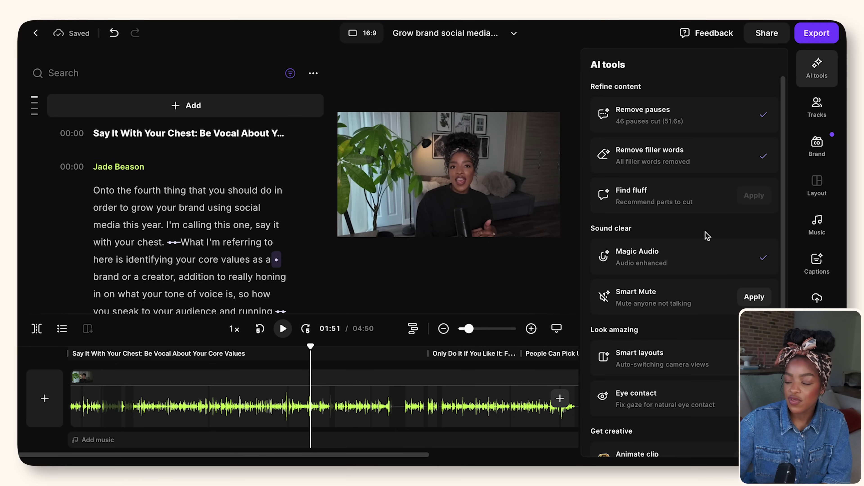
pyautogui.click(725, 123)
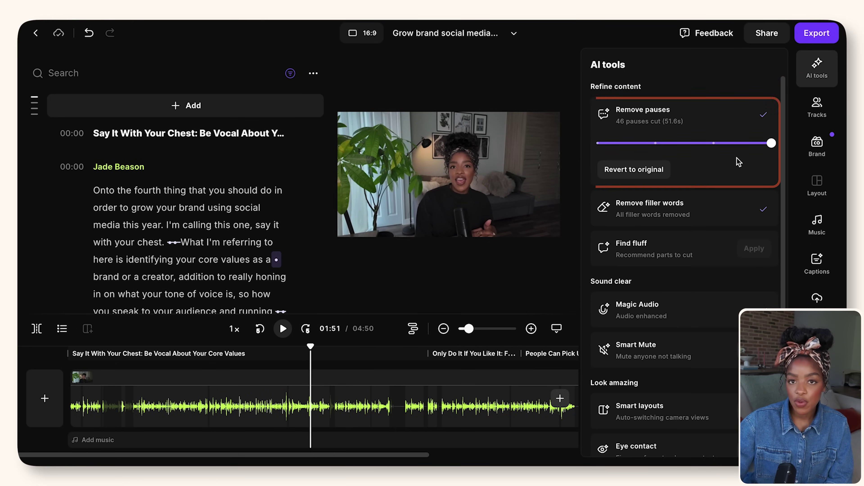
pyautogui.moveTo(772, 144); pyautogui.dragTo(666, 145)
pyautogui.click(696, 144)
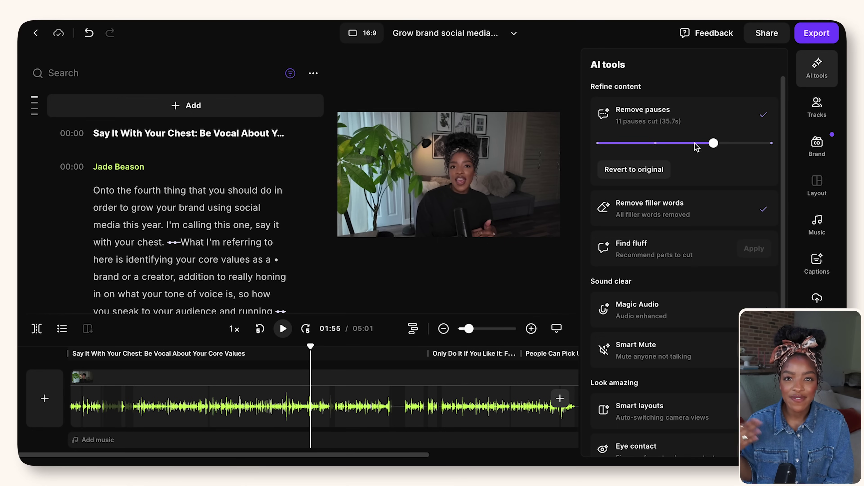
pyautogui.click(753, 144)
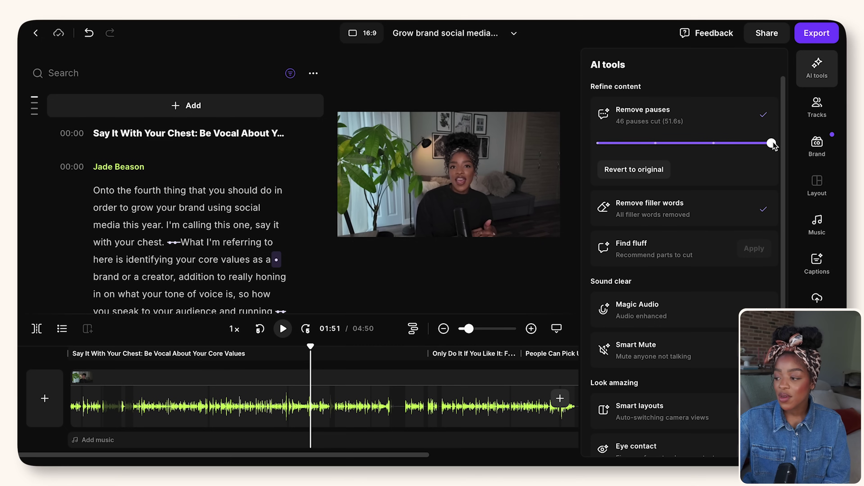
pyautogui.click(607, 184)
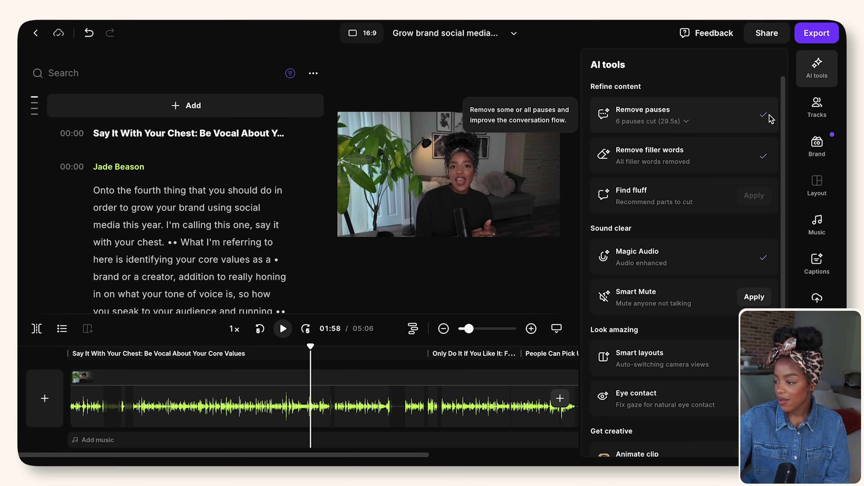
# Review the filler-word removal methods, keeping Smart, and look at the Find fluff tool.
pyautogui.click(732, 166)
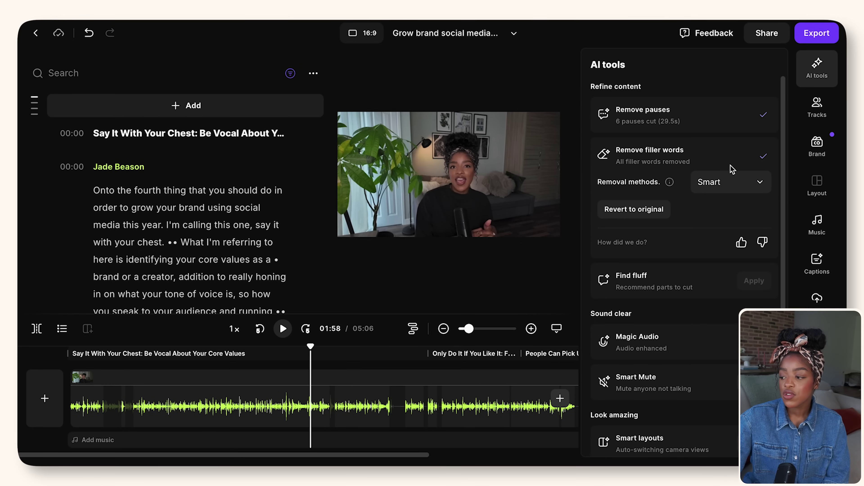
pyautogui.click(734, 188)
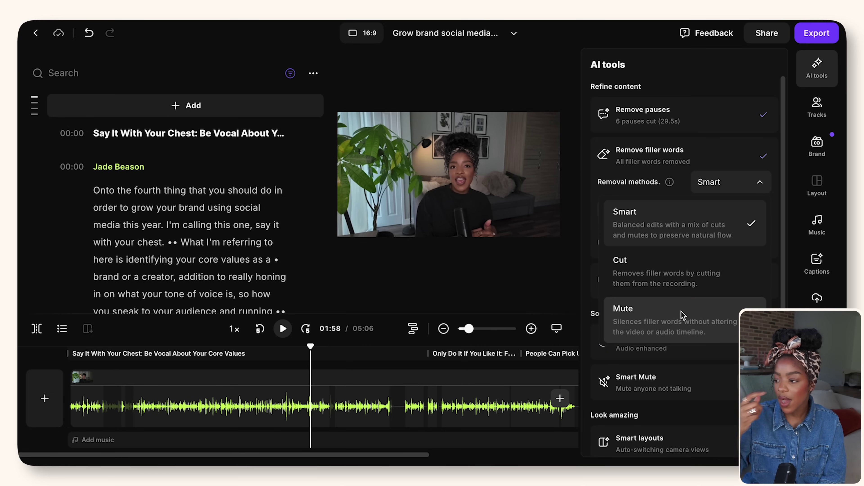
pyautogui.click(676, 224)
pyautogui.scroll(-2, 698, 228)
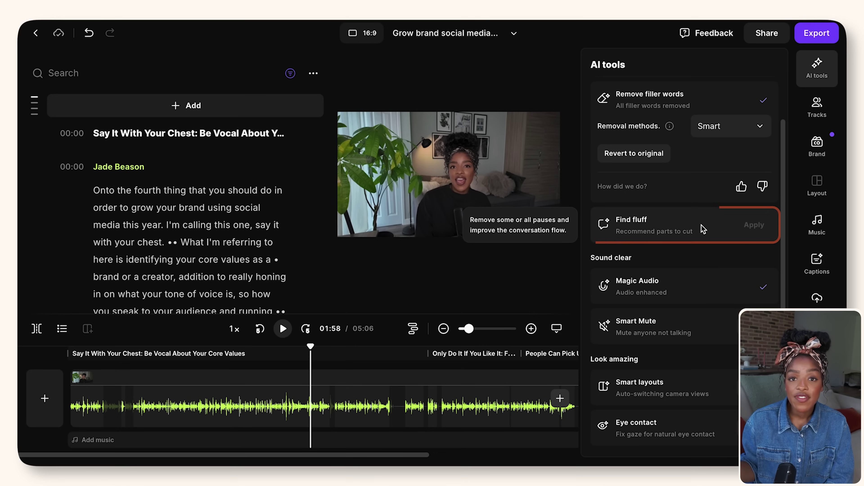
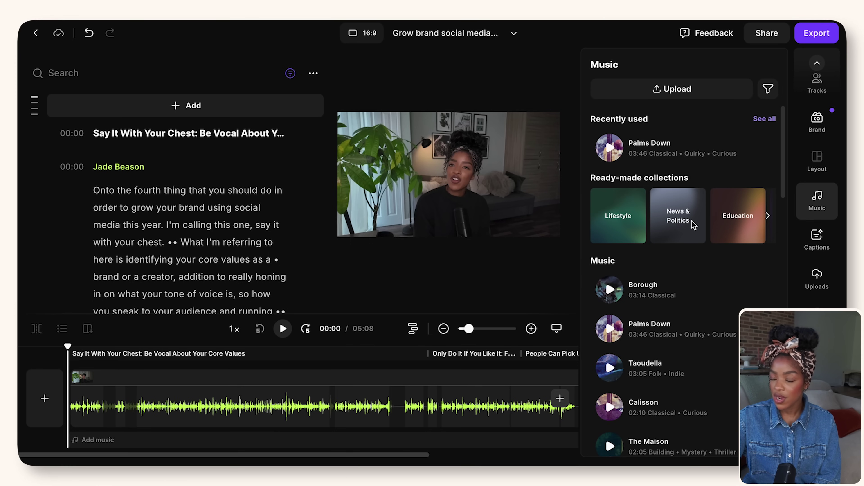
# Browse the music library's ready-made collections and look through the intro and outro tracks in the Lifestyle collection.
pyautogui.scroll(-3, 693, 224)
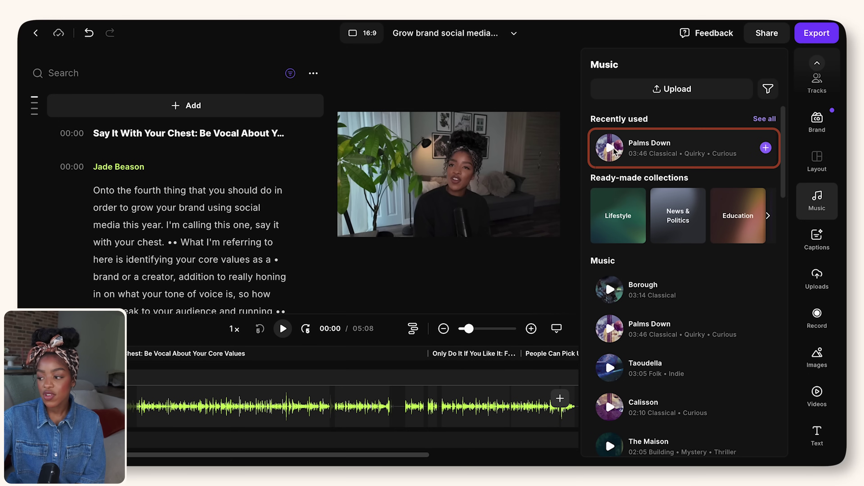
pyautogui.scroll(-2, 612, 160)
pyautogui.hscroll(3, 599, 163)
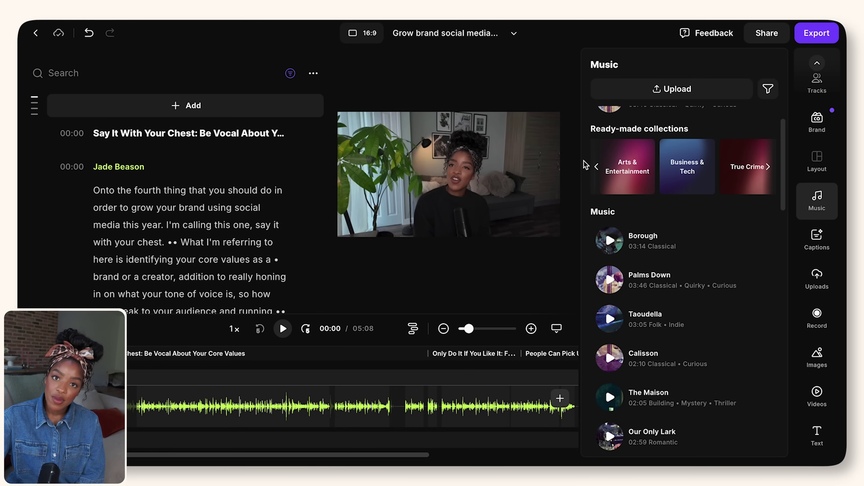
pyautogui.click(597, 168)
pyautogui.click(597, 168)
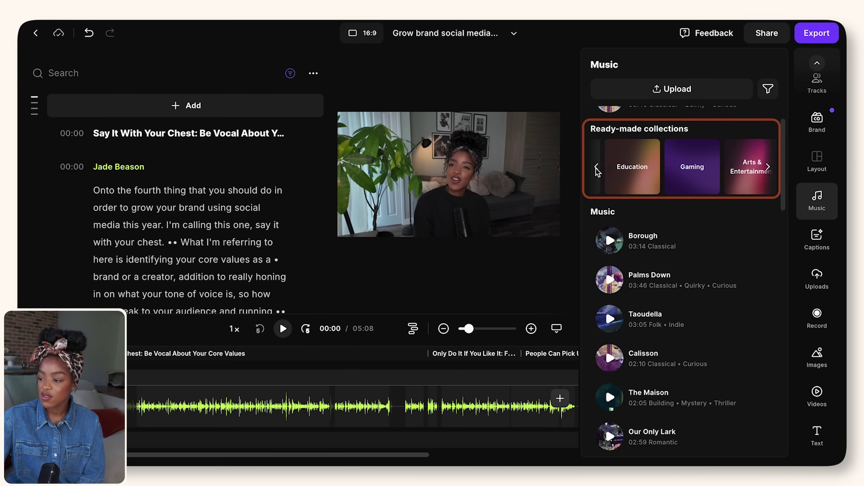
pyautogui.click(597, 168)
pyautogui.click(597, 168)
pyautogui.click(597, 168)
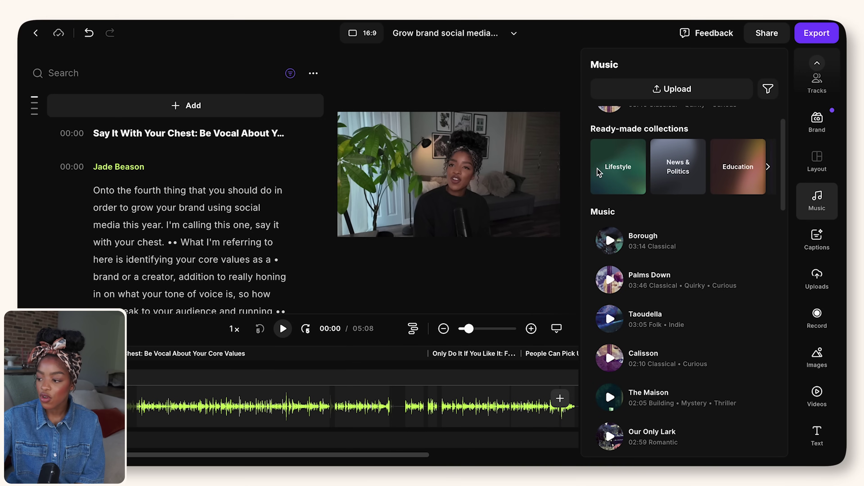
pyautogui.click(631, 174)
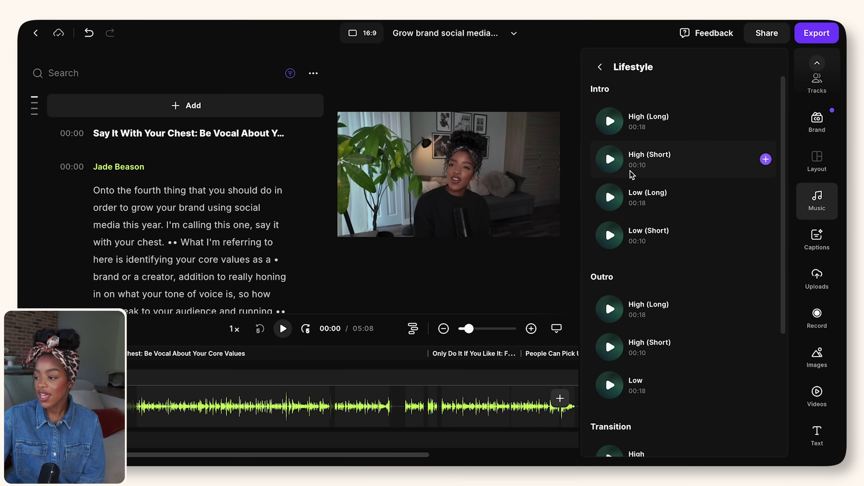
pyautogui.click(601, 68)
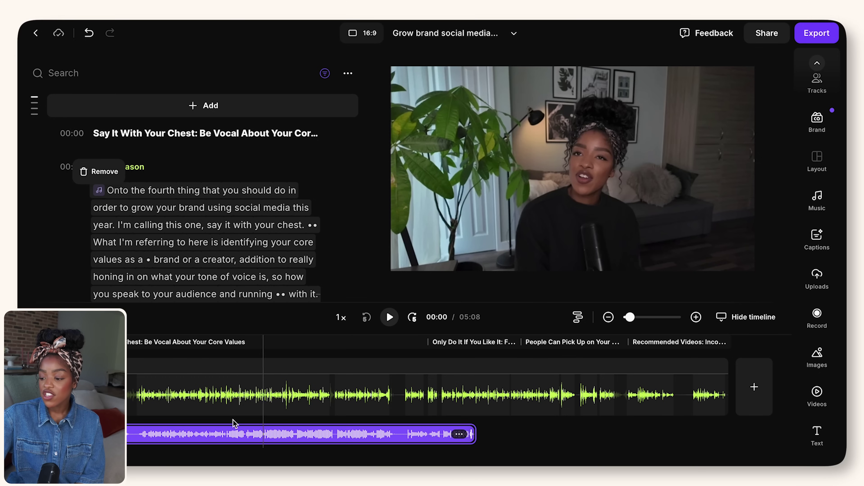
# Trim the beginning of the background music clip so that it starts at about 02:36.
pyautogui.moveTo(128, 435); pyautogui.dragTo(380, 439)
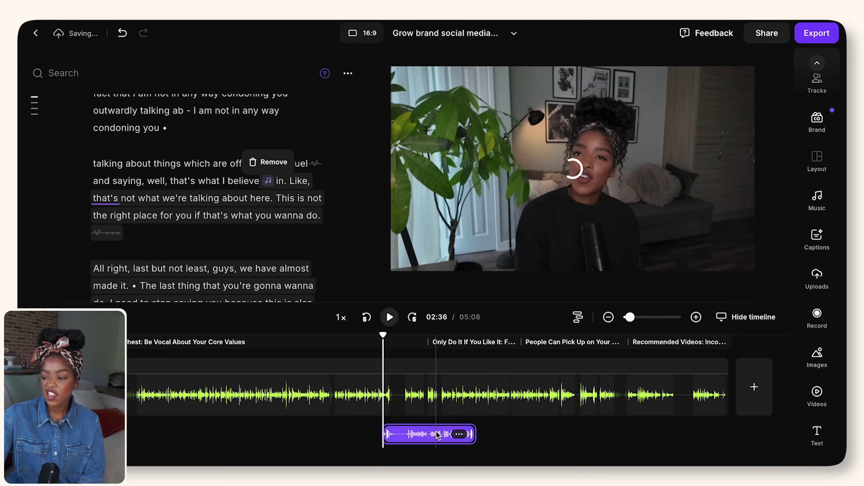
pyautogui.click(412, 318)
pyautogui.click(424, 437)
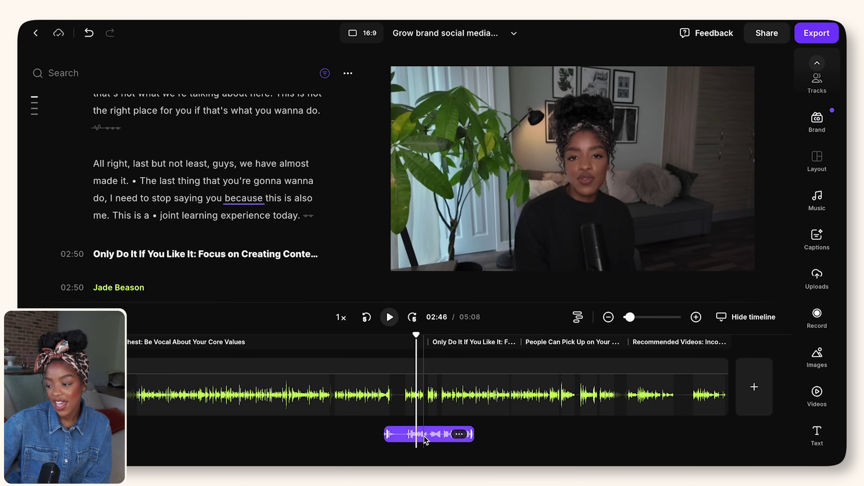
# Reduce the trimmed music clip's volume in its Volume & effects settings.
pyautogui.rightClick(431, 438)
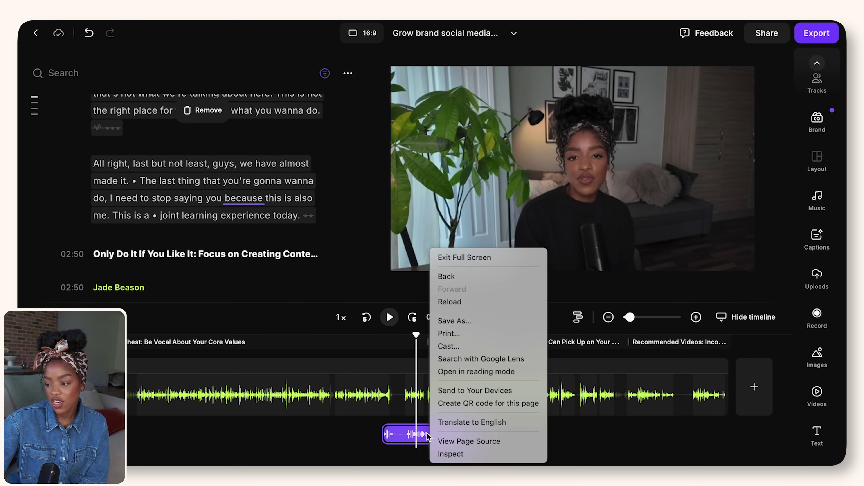
pyautogui.click(428, 437)
pyautogui.click(459, 435)
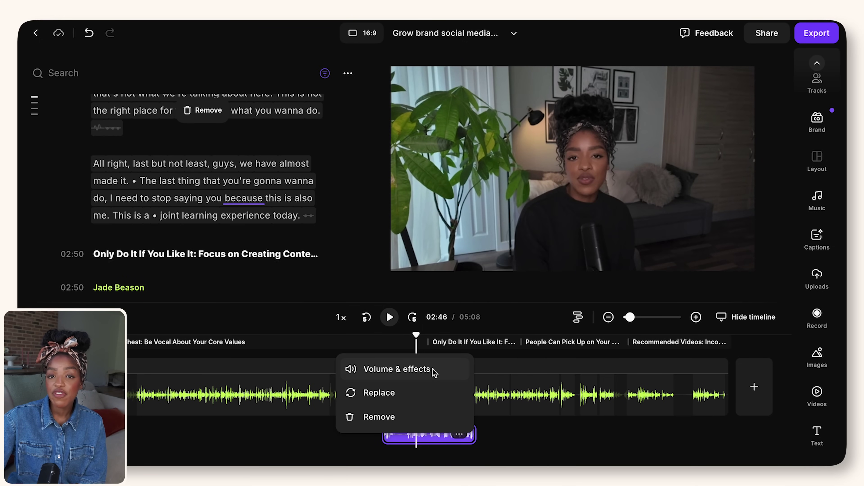
pyautogui.click(416, 373)
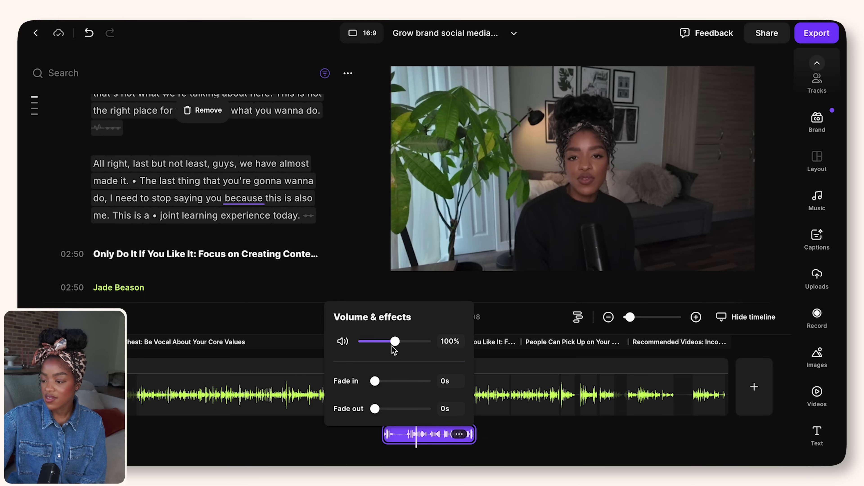
pyautogui.moveTo(395, 341); pyautogui.dragTo(380, 342)
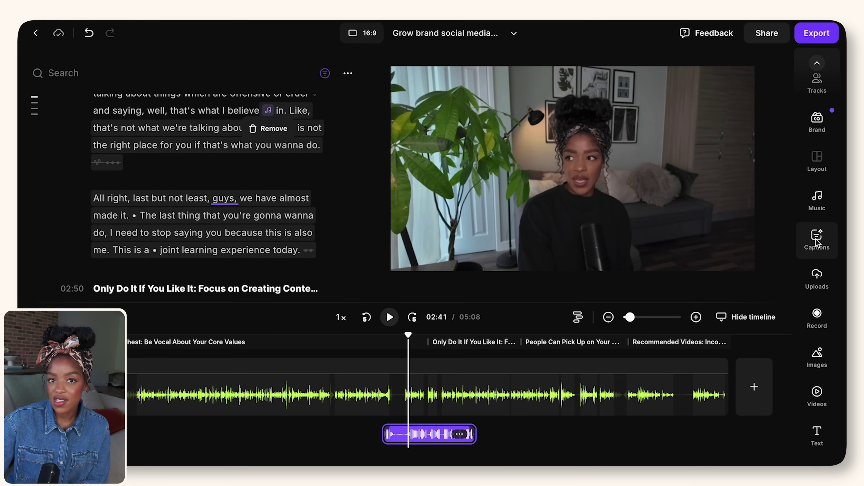
# Add captions to the video using the cream serif preset with a shadow.
pyautogui.click(817, 238)
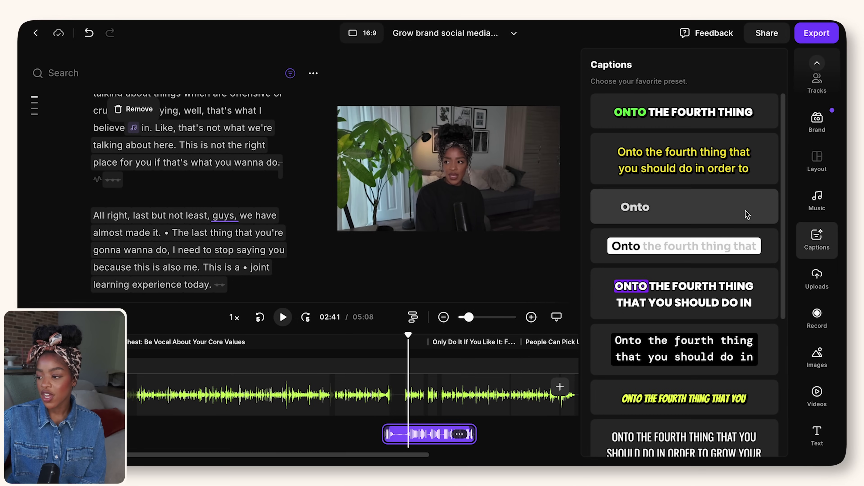
pyautogui.scroll(-5, 705, 265)
pyautogui.click(706, 268)
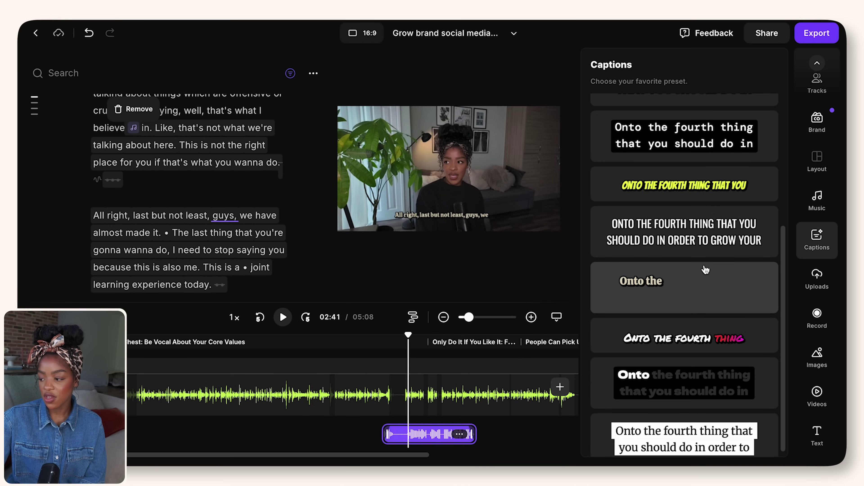
pyautogui.click(670, 275)
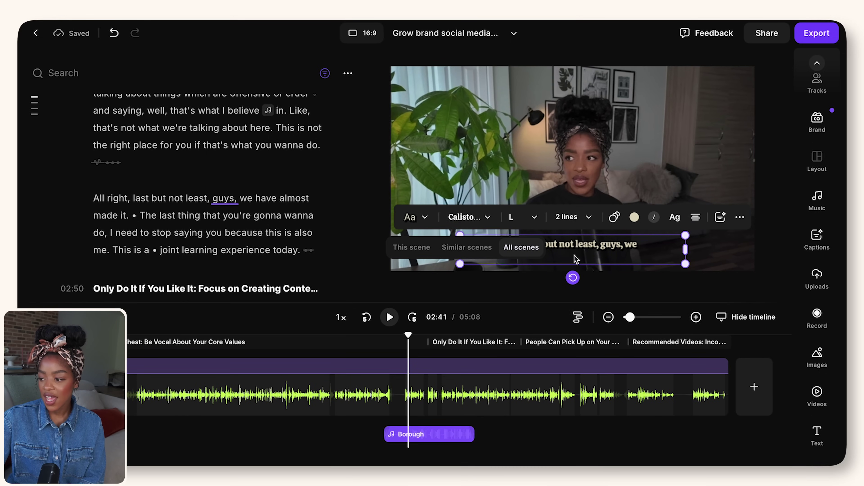
# Look through the captions' style, font, line count, animation and colour options.
pyautogui.moveTo(574, 255); pyautogui.dragTo(570, 244)
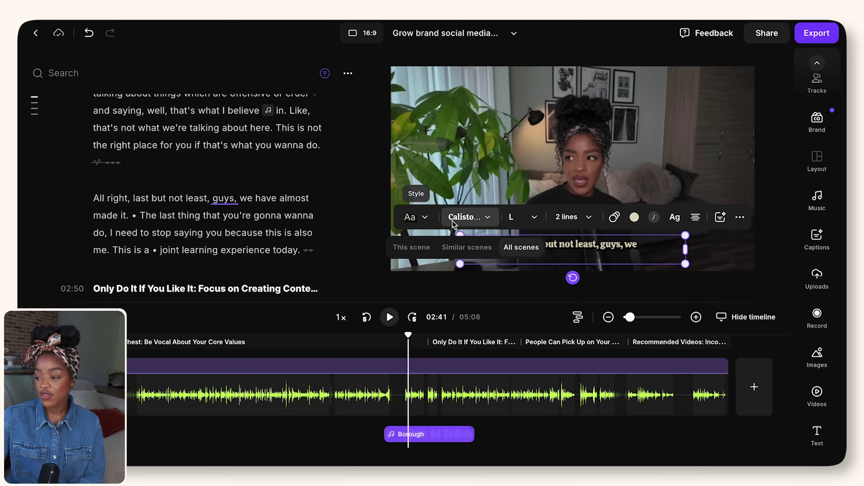
pyautogui.click(467, 217)
pyautogui.click(419, 224)
pyautogui.click(419, 223)
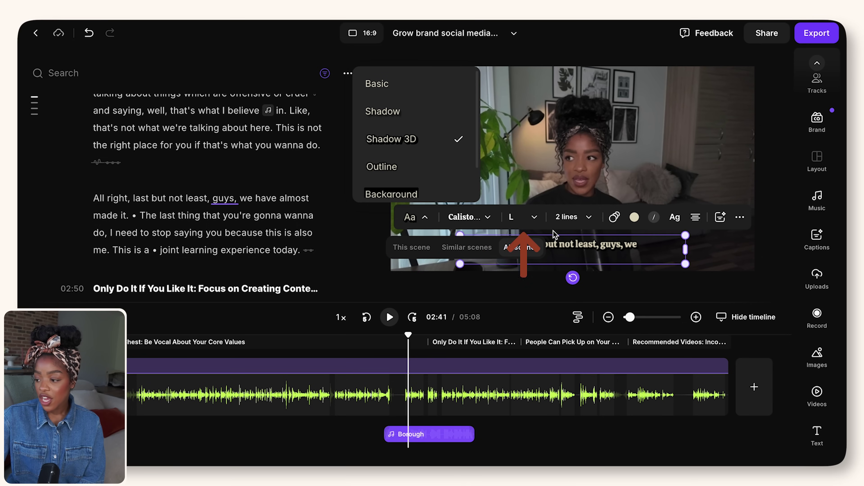
pyautogui.click(570, 222)
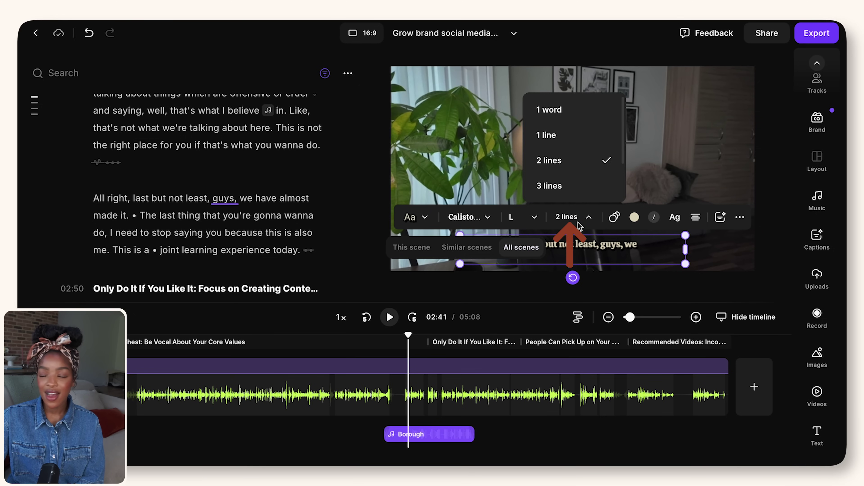
pyautogui.click(616, 221)
pyautogui.click(614, 218)
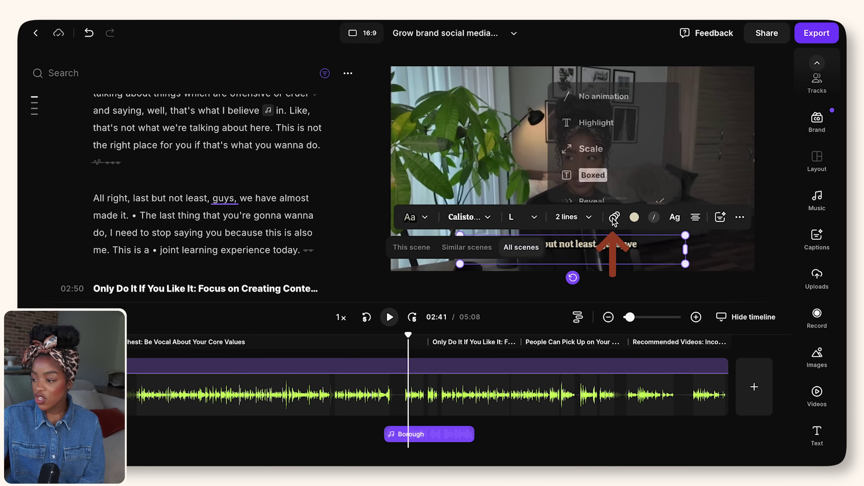
pyautogui.click(635, 220)
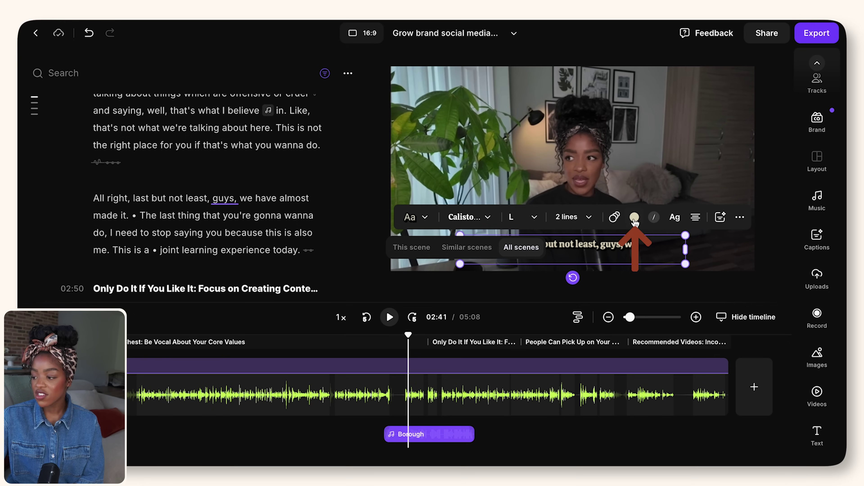
# Nudge the captions' position in the lower part of the frame for all scenes.
pyautogui.moveTo(635, 249)
pyautogui.mouseDown()
pyautogui.moveTo(617, 246)
pyautogui.moveTo(627, 246)
pyautogui.mouseUp()
pyautogui.click(651, 174)
pyautogui.click(616, 245)
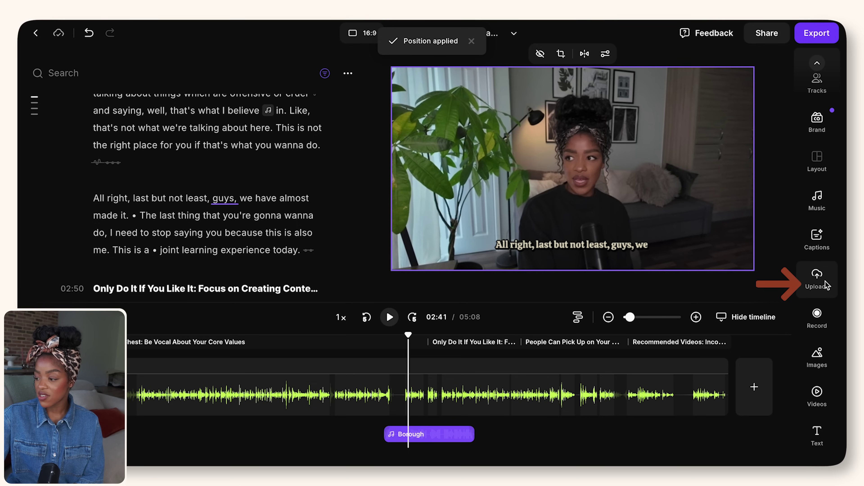
# Insert the uploaded screenshot "US Government Says TikTok Deal Is Getting Close" at 02:41 and shift it down and left in the frame.
pyautogui.click(817, 395)
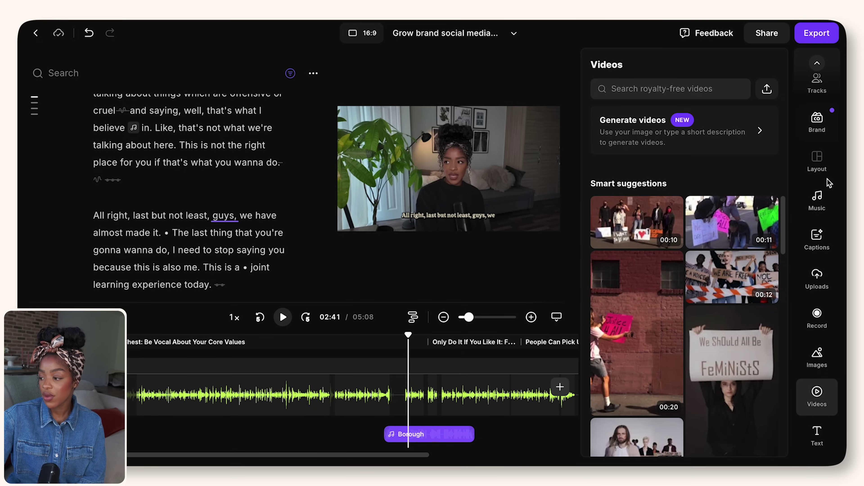
pyautogui.click(817, 279)
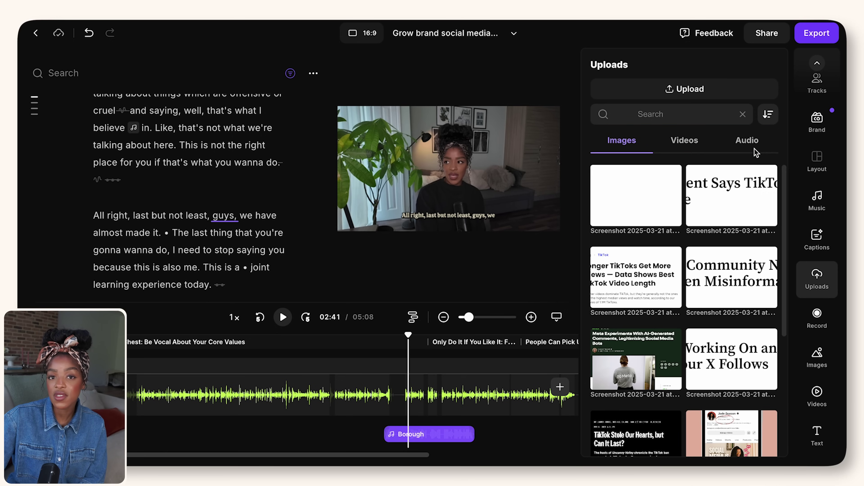
pyautogui.scroll(-3, 673, 242)
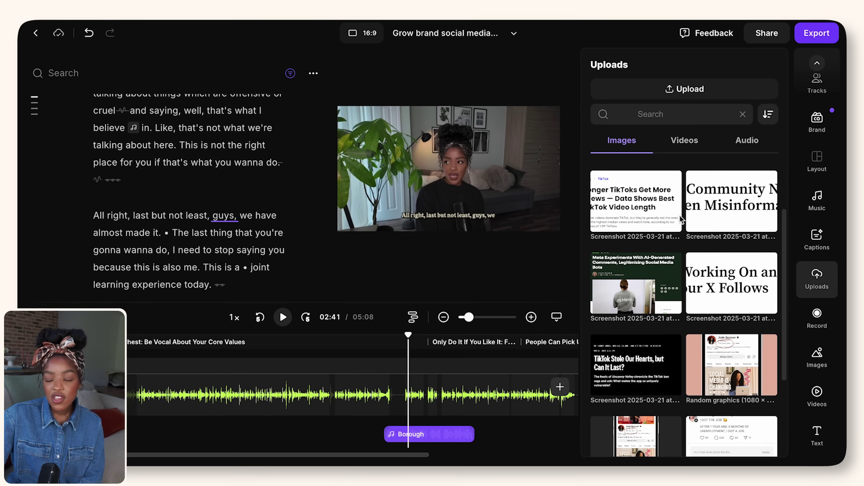
pyautogui.scroll(-2, 652, 297)
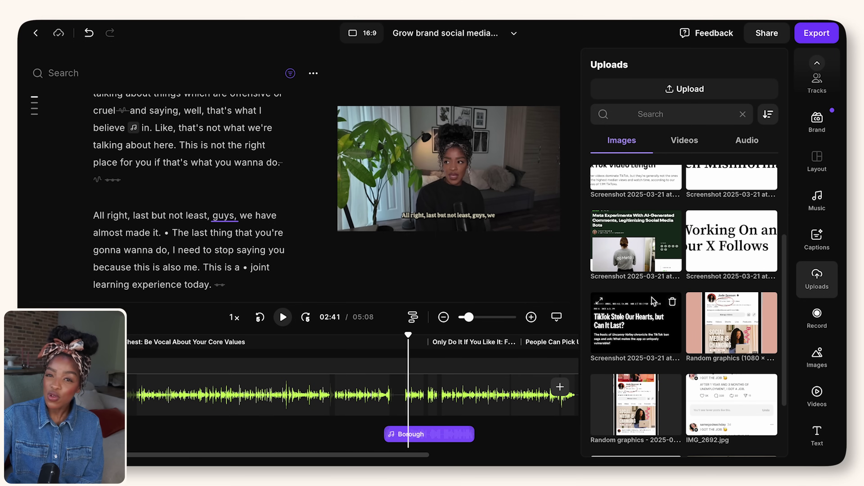
pyautogui.scroll(2, 652, 297)
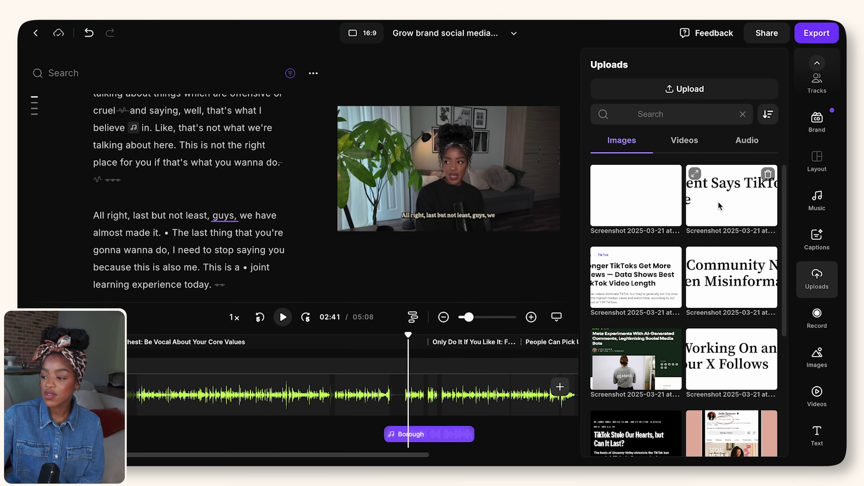
pyautogui.press('Escape')
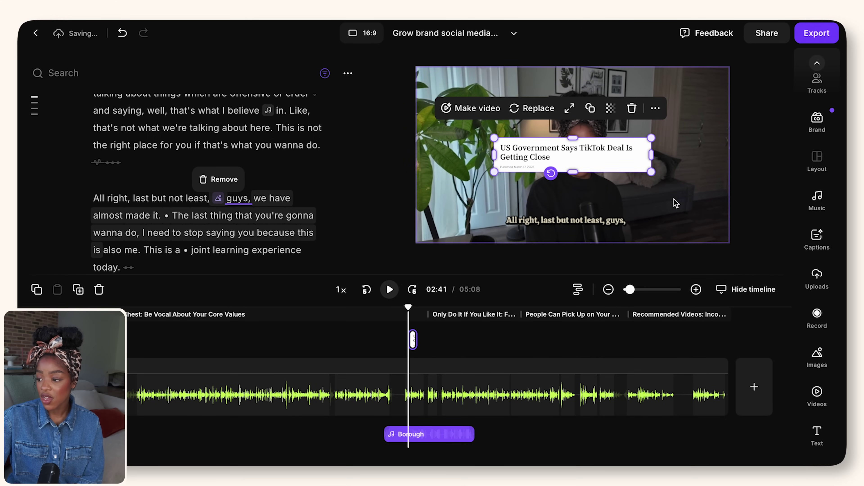
pyautogui.moveTo(610, 156); pyautogui.dragTo(573, 172)
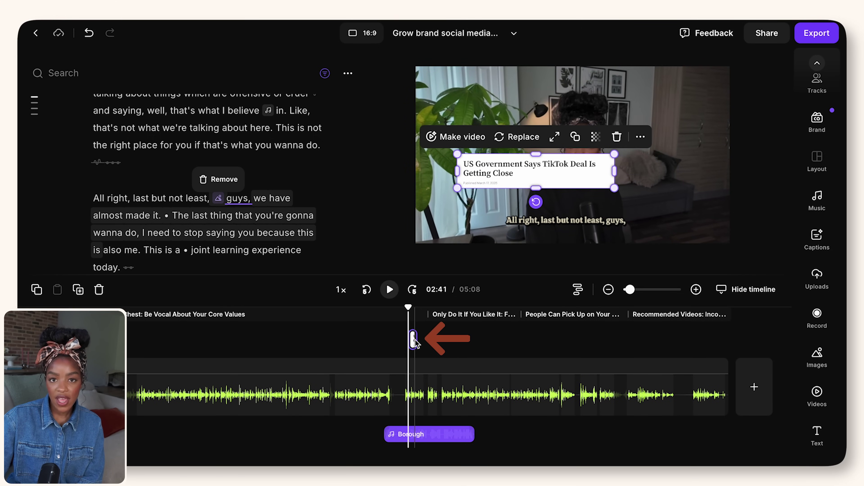
# Lengthen the headline image clip, shift its start to about 03:30 and preview it from there.
pyautogui.moveTo(415, 341); pyautogui.dragTo(557, 338)
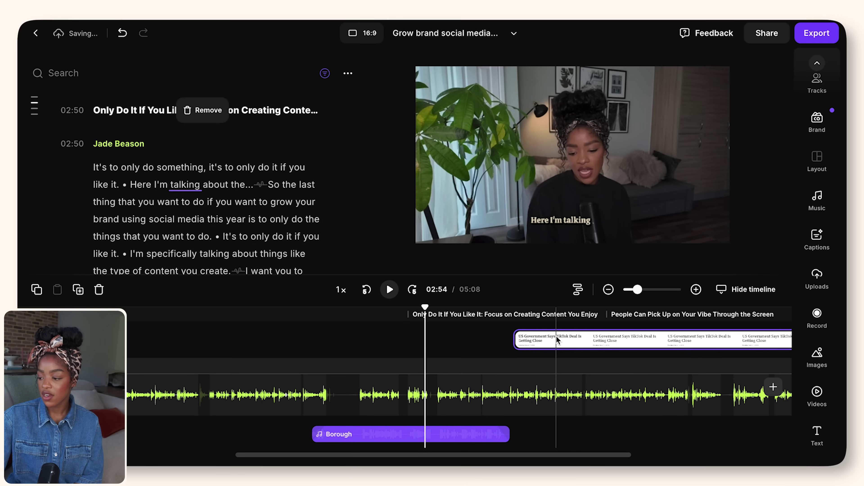
pyautogui.hscroll(6, 574, 325)
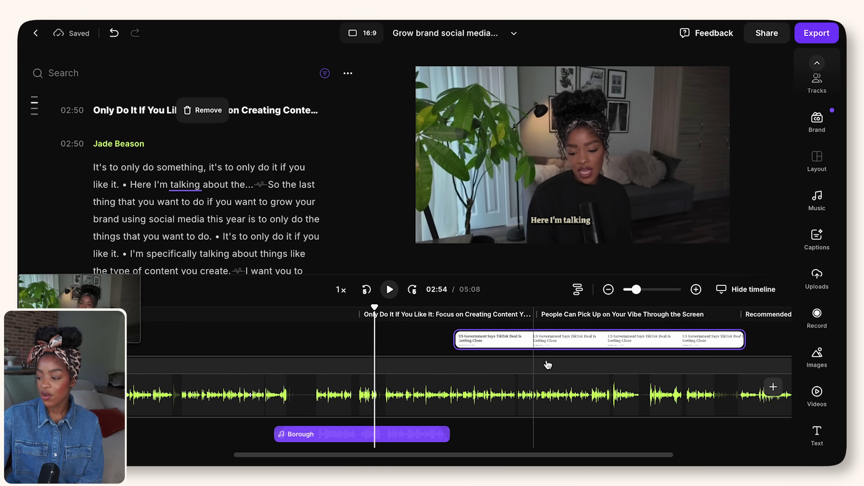
pyautogui.moveTo(468, 336); pyautogui.dragTo(519, 336)
pyautogui.click(332, 357)
pyautogui.press('space')
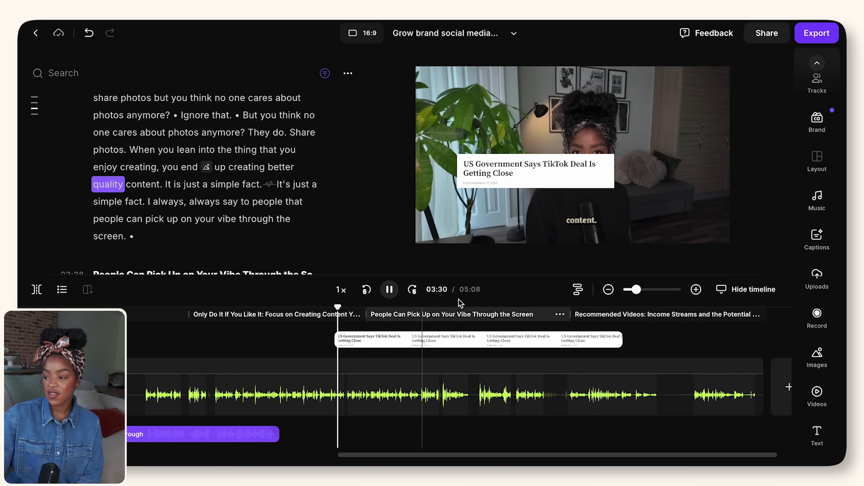
pyautogui.moveTo(487, 182); pyautogui.dragTo(490, 252)
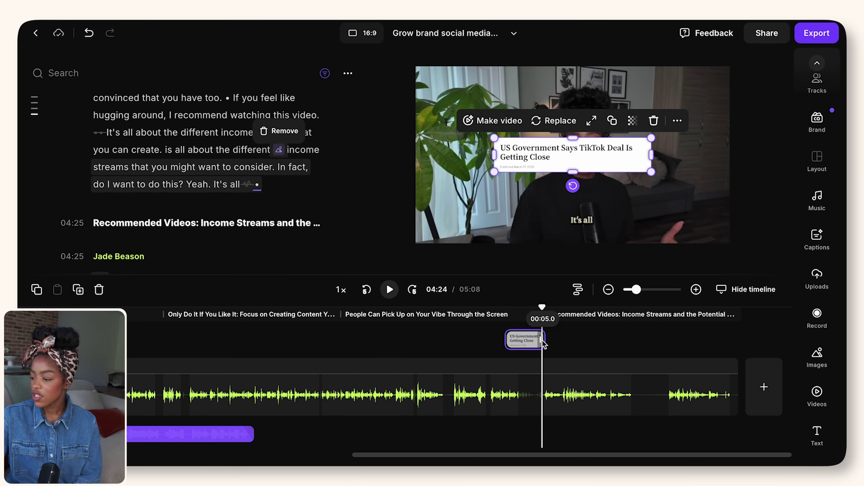
# Adjust the headline image clip at 04:20 so that it extends past 04:38, and place the image just above the captions.
pyautogui.moveTo(543, 344); pyautogui.dragTo(531, 342)
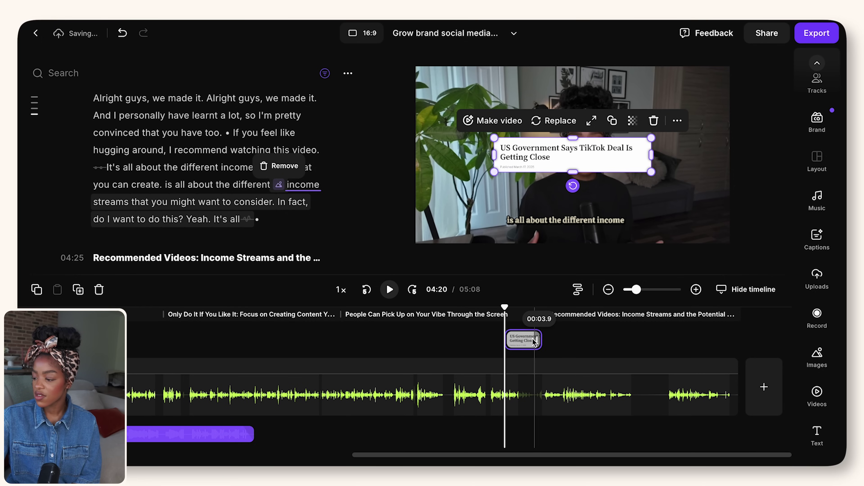
pyautogui.click(498, 331)
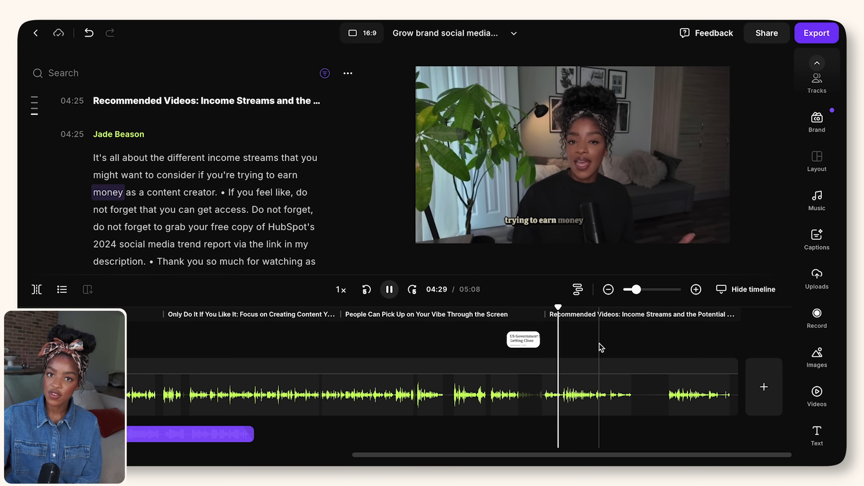
pyautogui.click(591, 341)
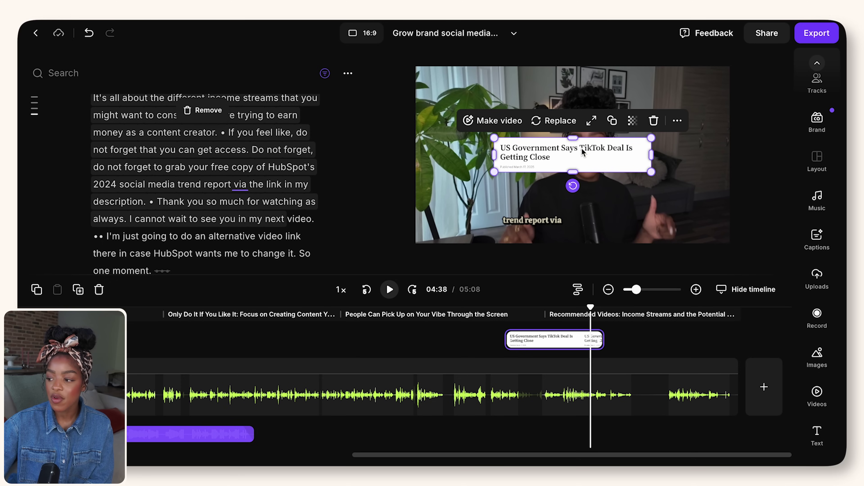
pyautogui.moveTo(575, 150); pyautogui.dragTo(580, 184)
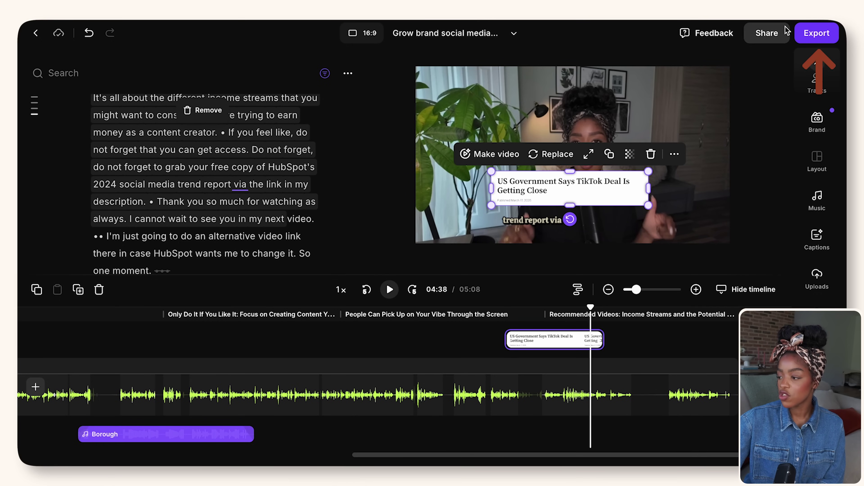
# Set the video export to 2160p 4K with the watermark removed, audio levels normalized and background noise removed.
pyautogui.click(809, 35)
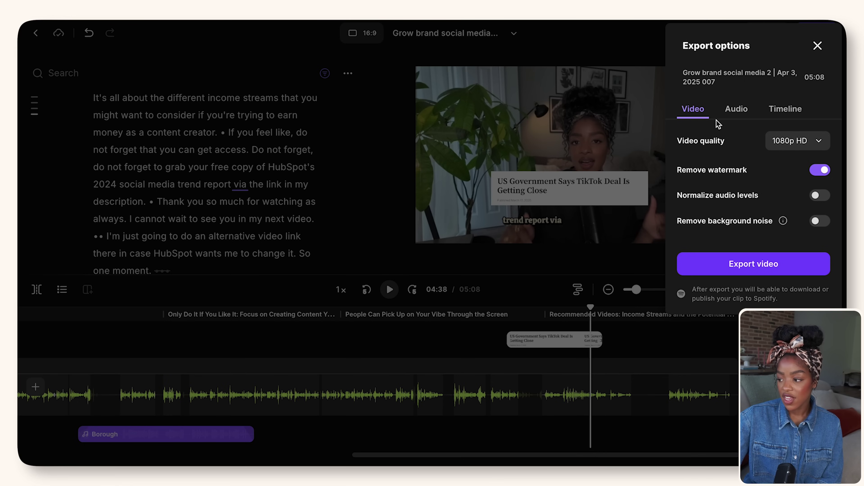
pyautogui.click(796, 145)
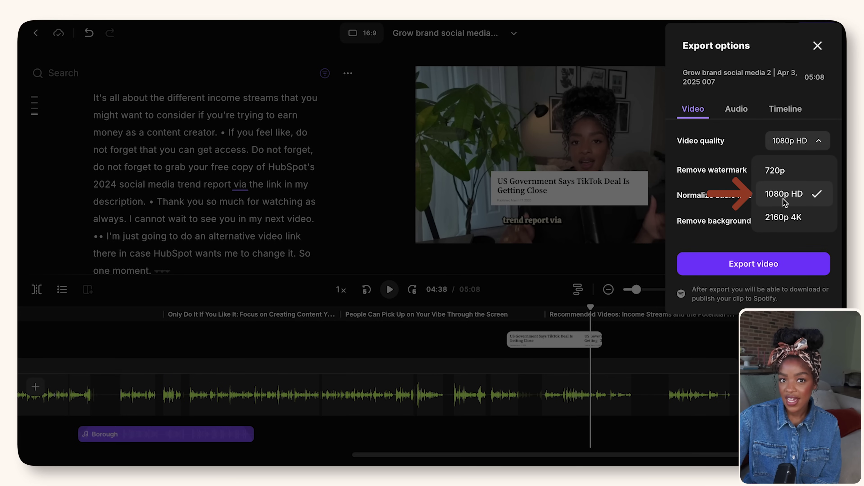
pyautogui.click(780, 220)
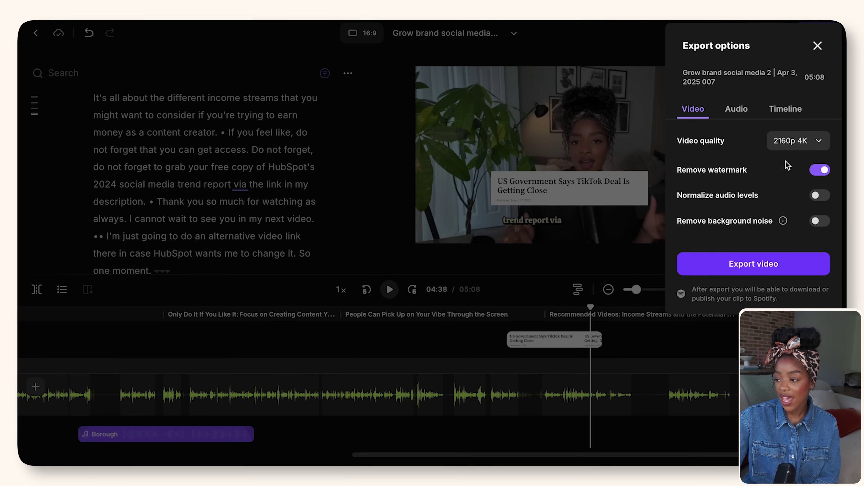
pyautogui.click(822, 171)
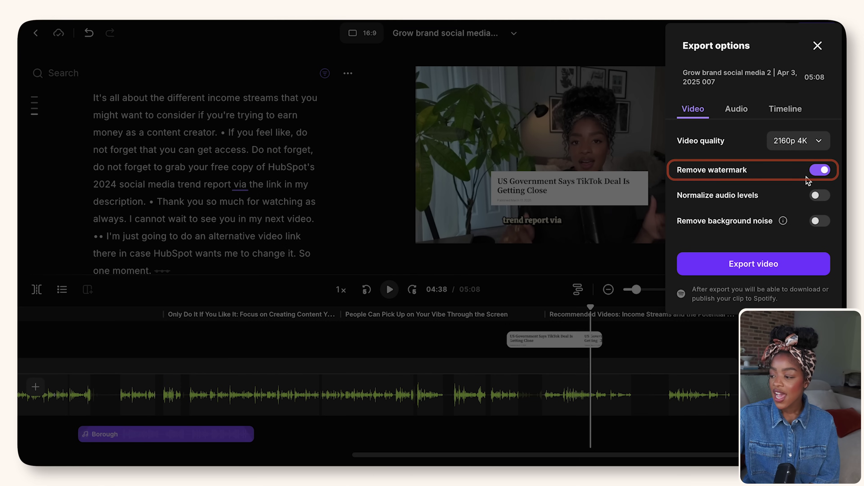
pyautogui.click(819, 197)
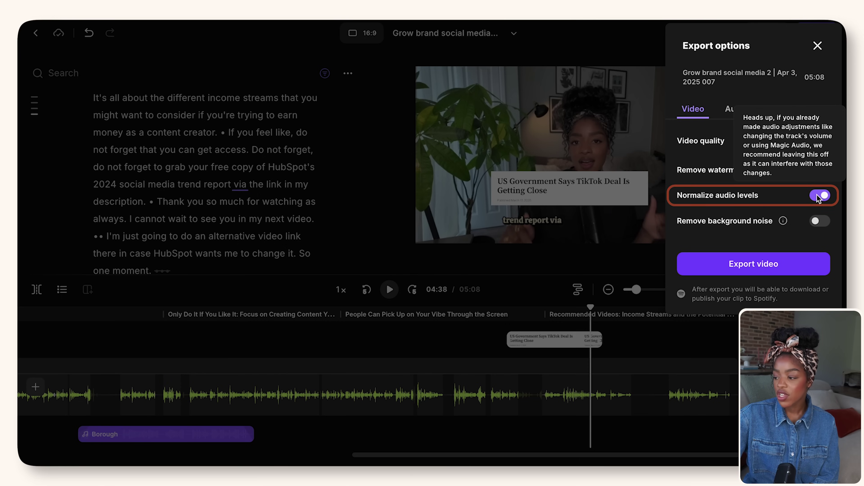
pyautogui.click(820, 221)
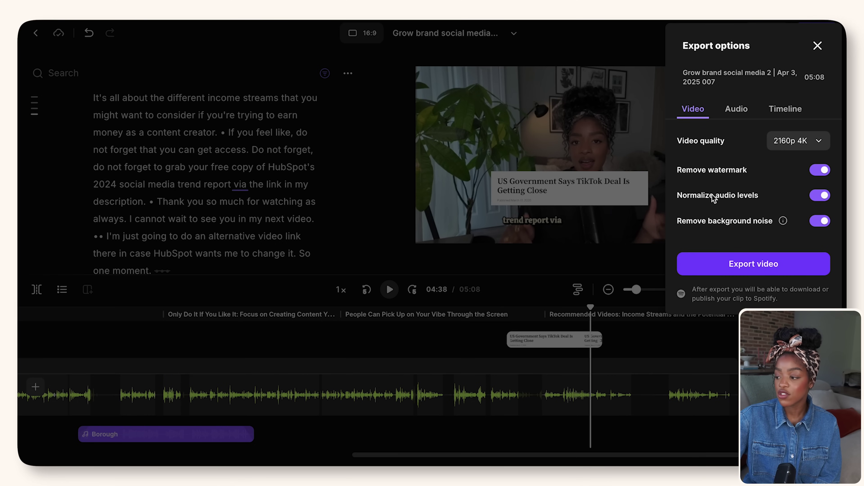
pyautogui.click(820, 46)
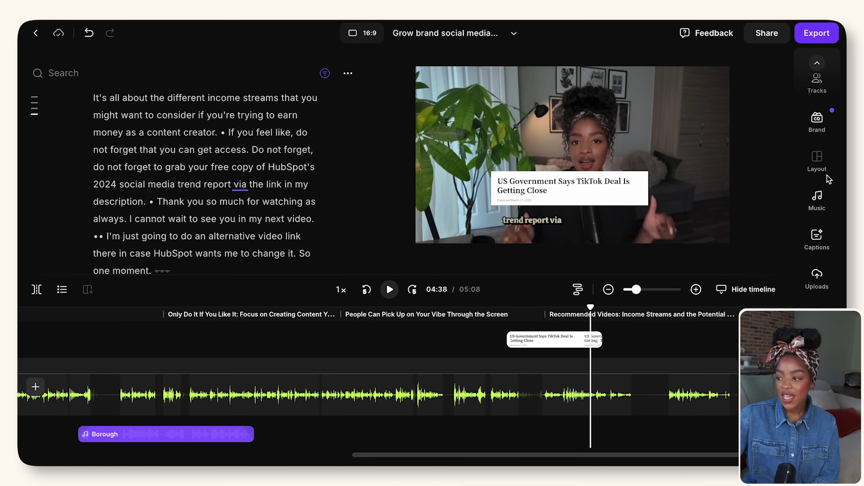
# Check which AI tools are already applied to the video.
pyautogui.scroll(1, 810, 115)
pyautogui.click(821, 76)
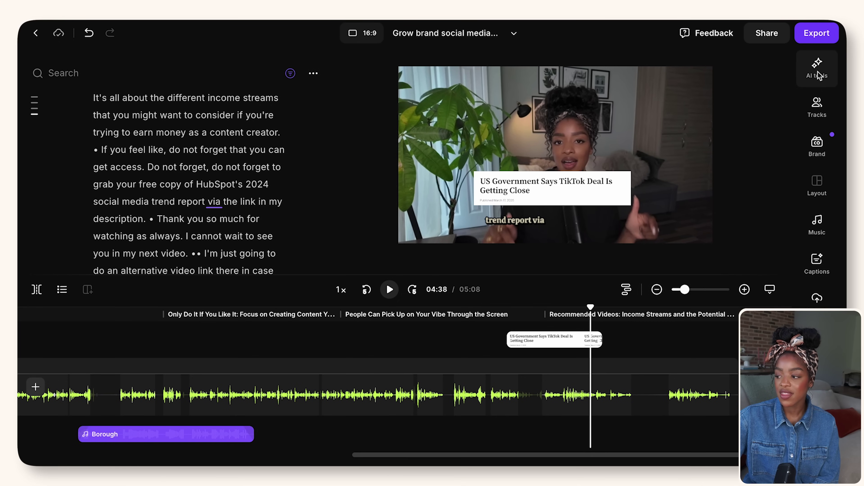
pyautogui.scroll(-1, 708, 221)
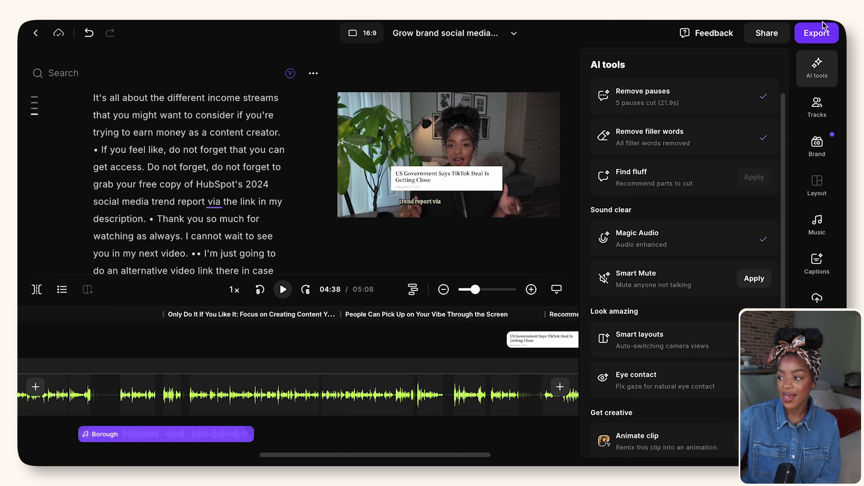
# Examine the audio-only export's quality choices and the timeline export options.
pyautogui.click(820, 30)
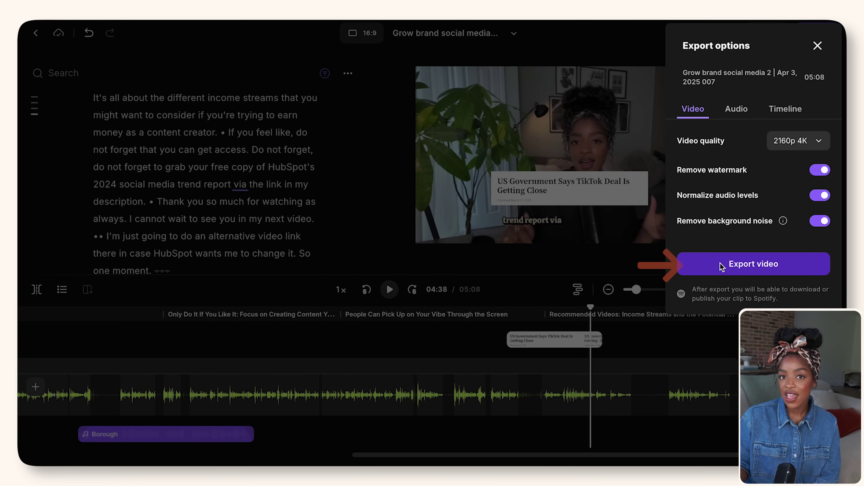
pyautogui.click(733, 111)
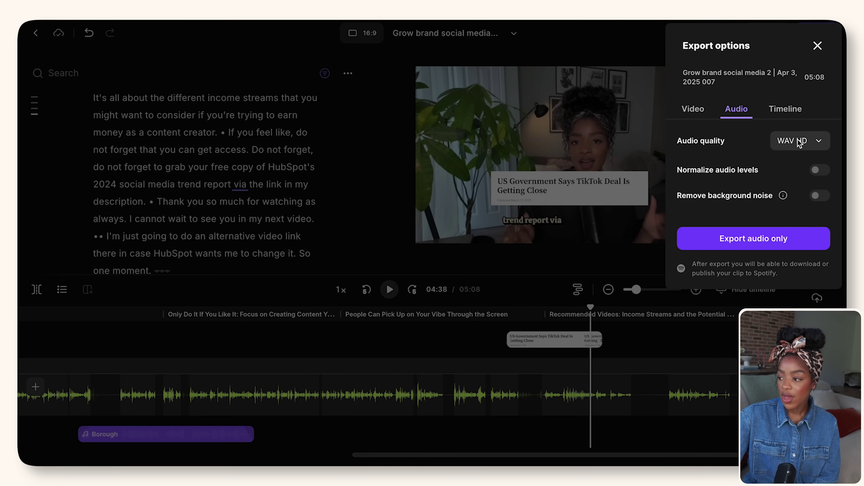
pyautogui.click(806, 142)
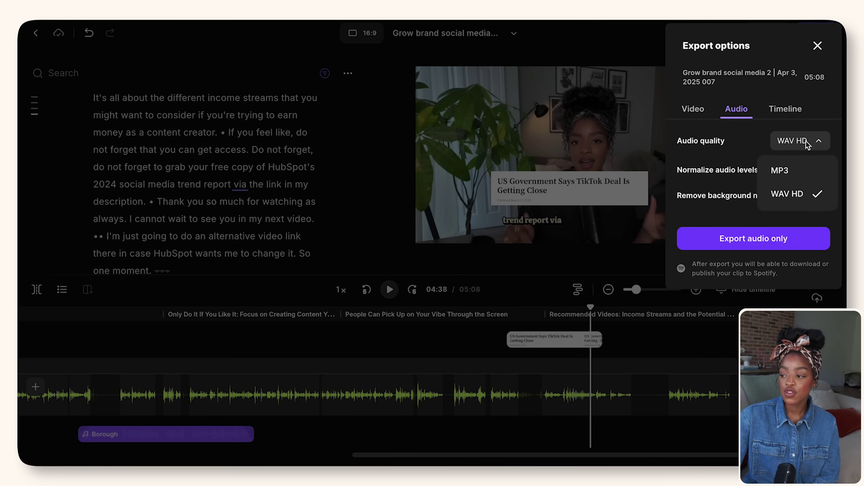
pyautogui.click(795, 119)
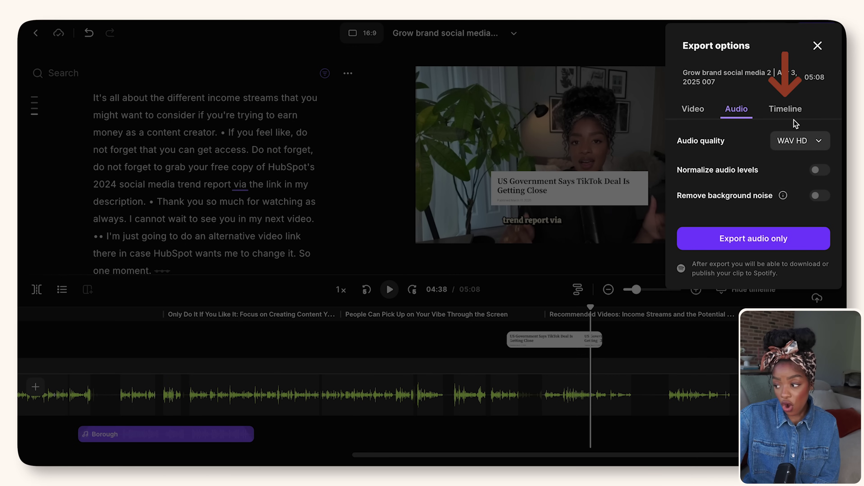
pyautogui.click(791, 113)
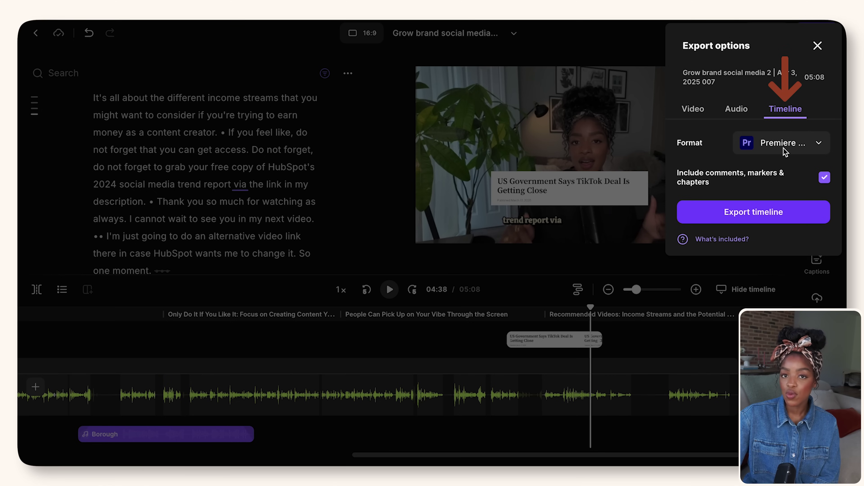
# Check the timeline export's format choices and the video export settings, leaving the export options without exporting.
pyautogui.click(793, 145)
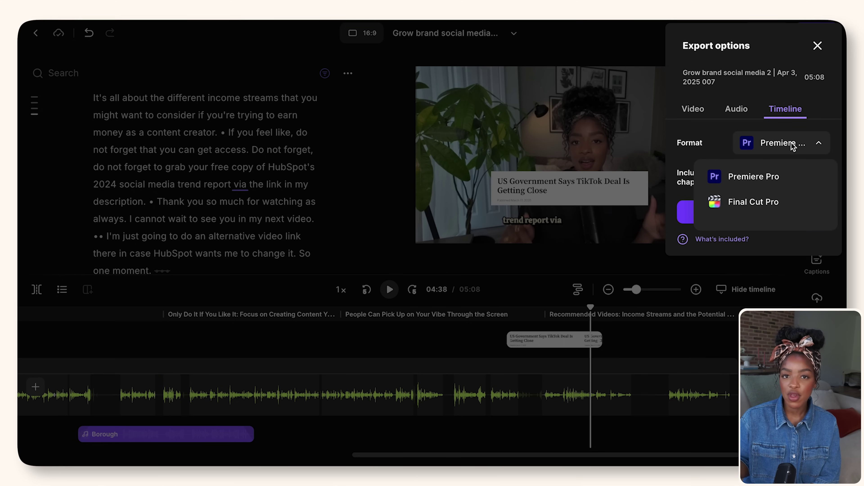
pyautogui.click(786, 147)
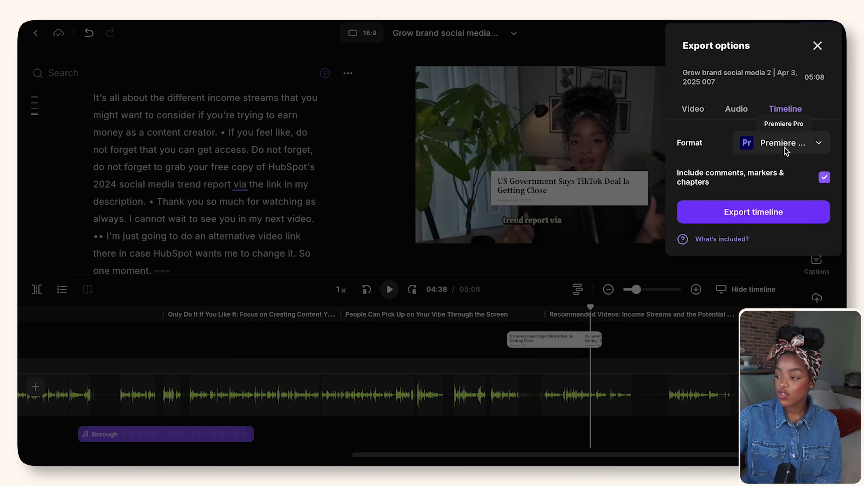
pyautogui.click(691, 111)
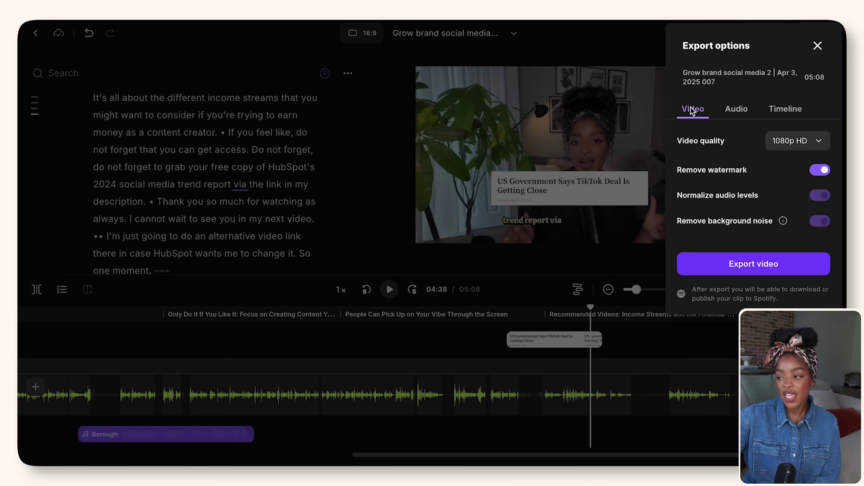
pyautogui.click(818, 46)
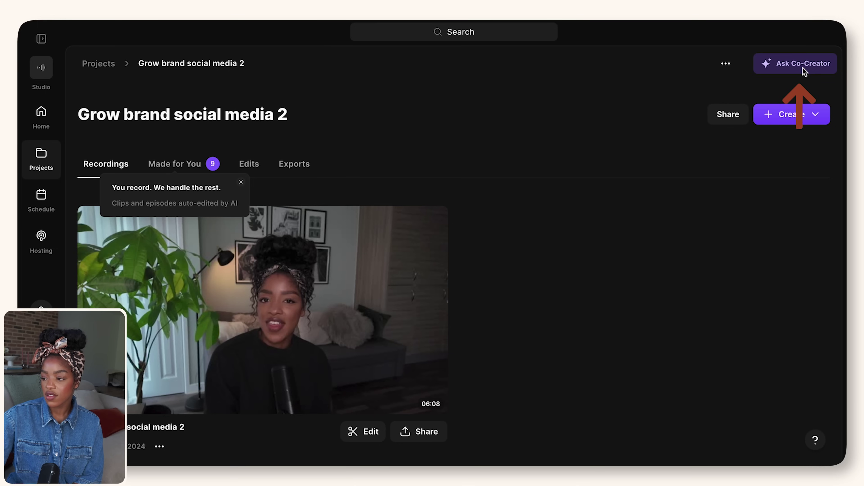
# Open Co-Creator for the Grow brand social media 2 project and examine its full list of clip, image and text suggestions.
pyautogui.click(803, 70)
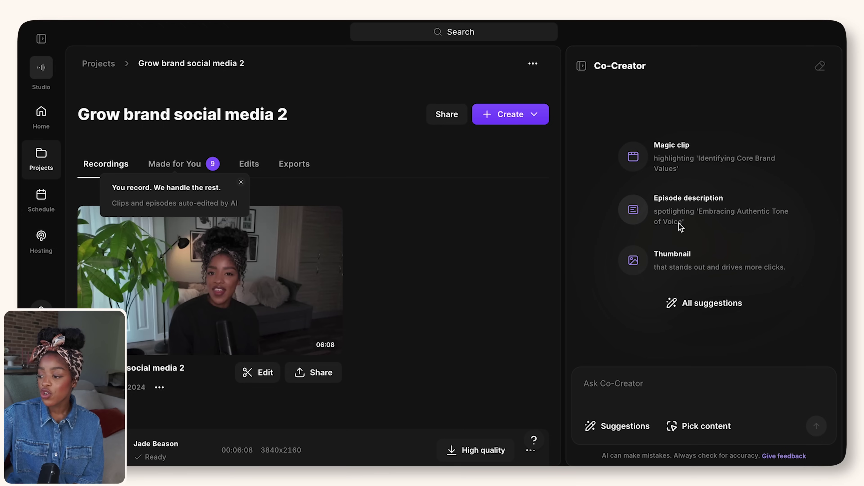
pyautogui.click(689, 306)
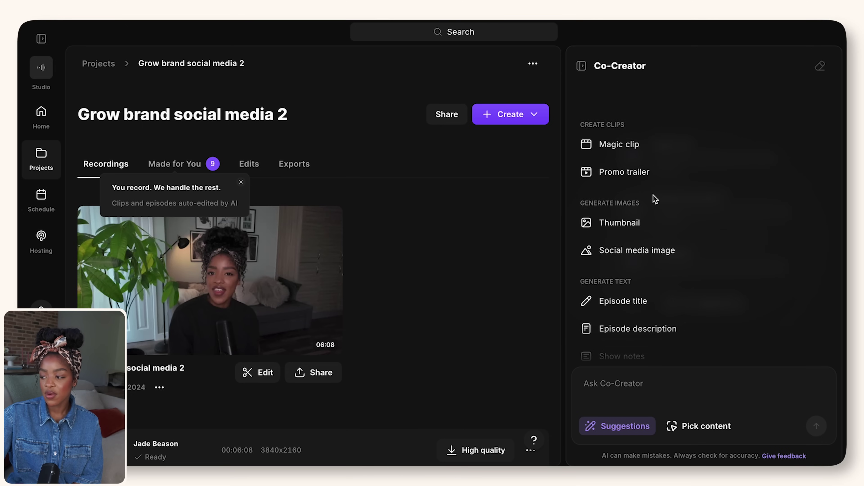
pyautogui.scroll(-1, 655, 199)
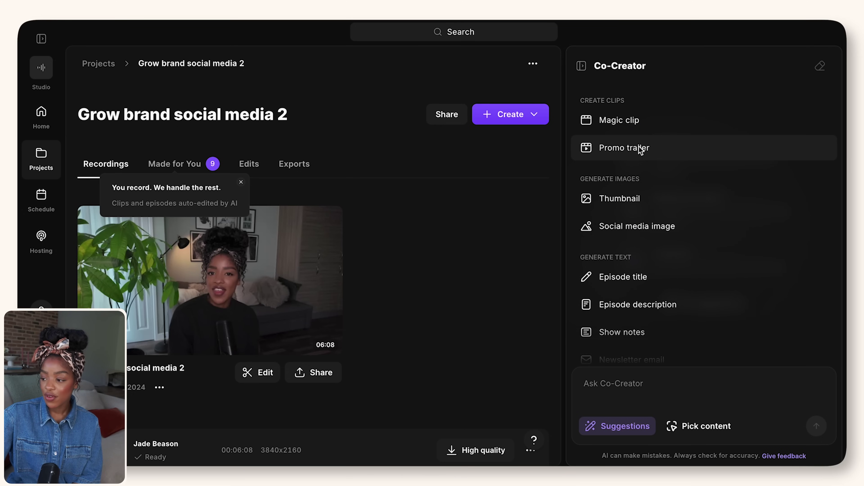
pyautogui.scroll(-2, 640, 150)
pyautogui.scroll(-1, 643, 165)
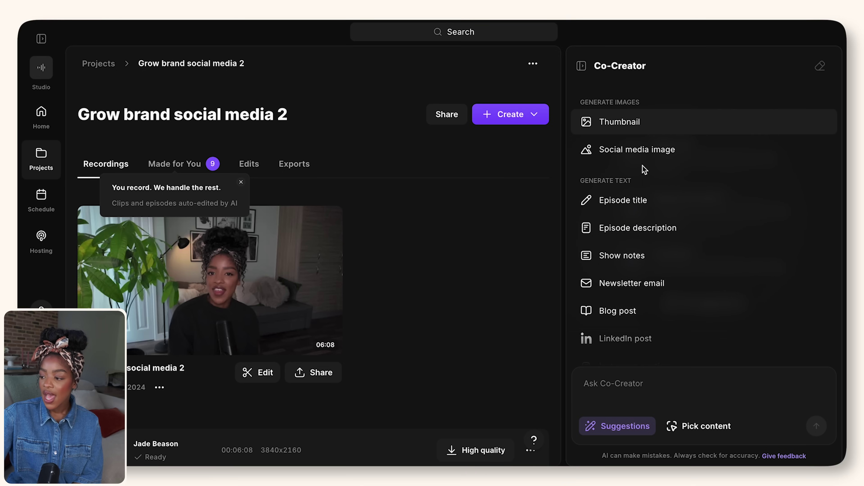
pyautogui.scroll(-2, 643, 154)
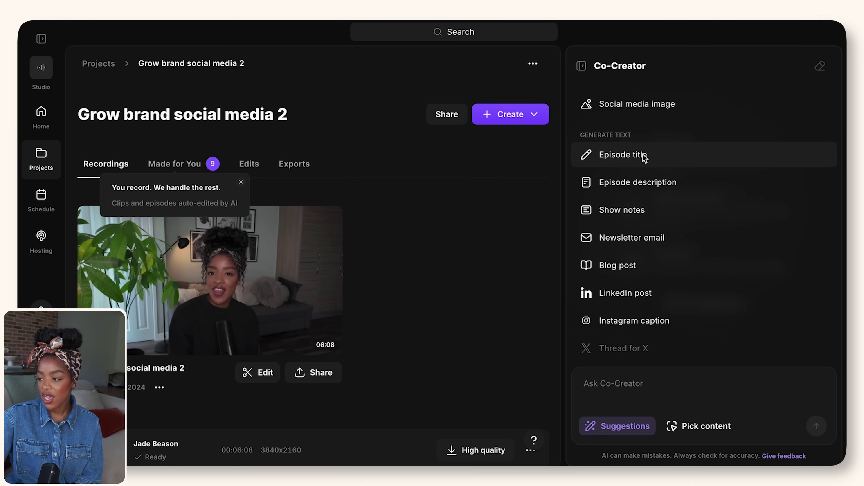
pyautogui.scroll(-1, 657, 186)
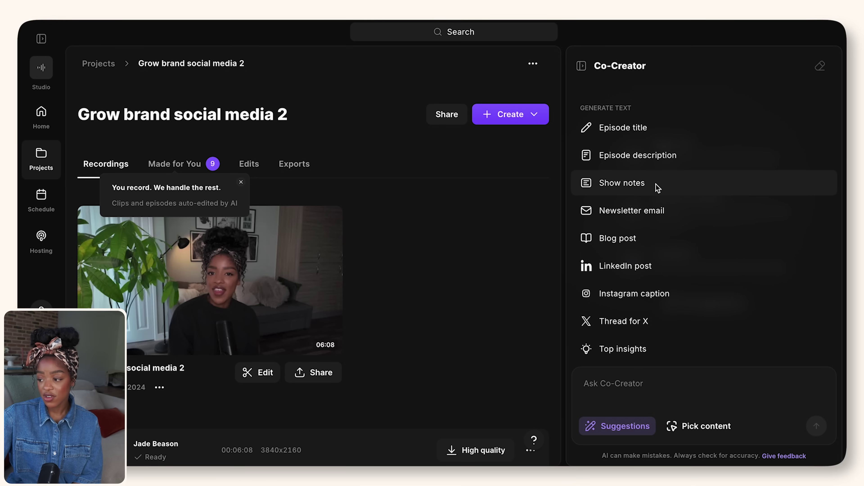